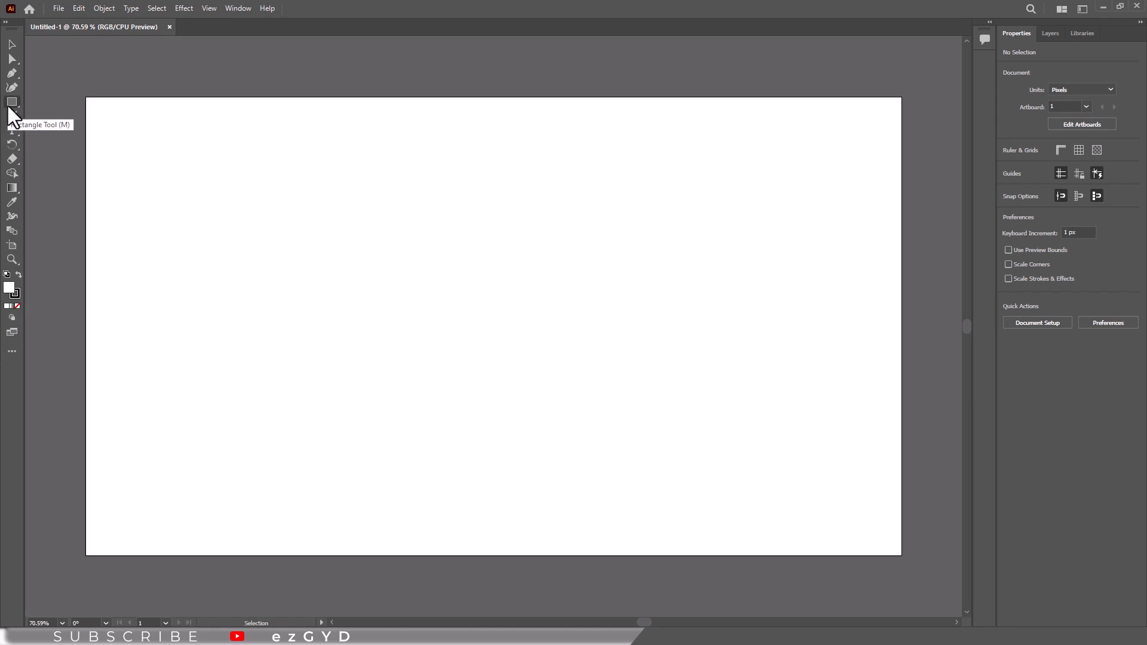
- Draw a circle about 296 px across in the upper-left part of the artboard and fill it with orange, without a stroke
drag(7, 103, 57, 122)
drag(282, 188, 412, 364)
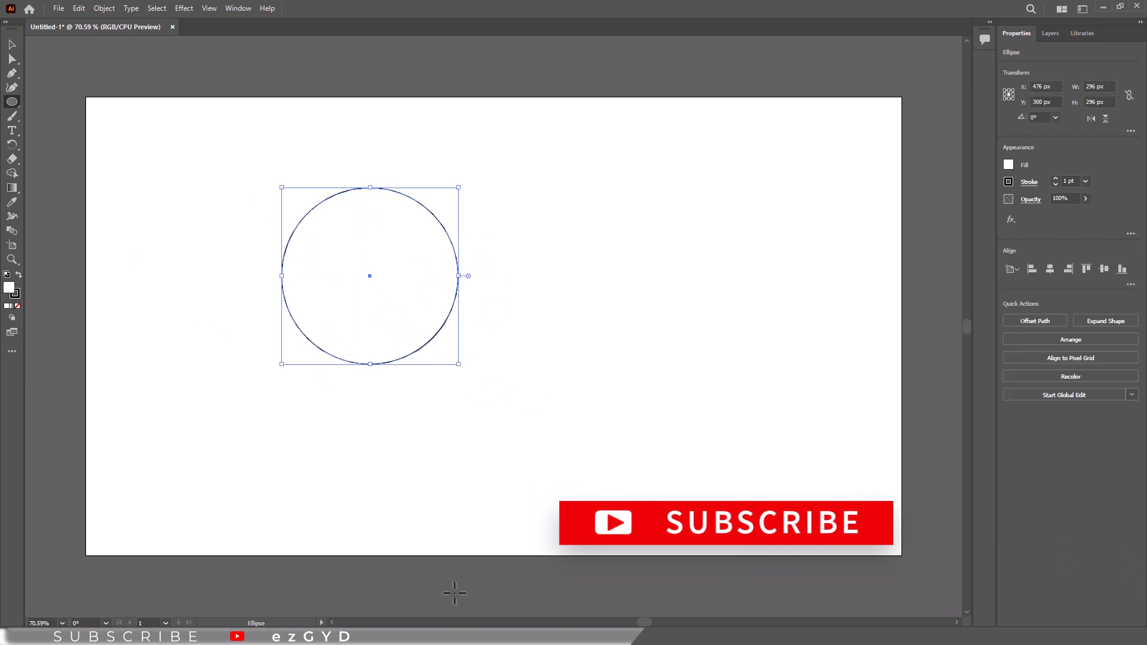
click(1009, 164)
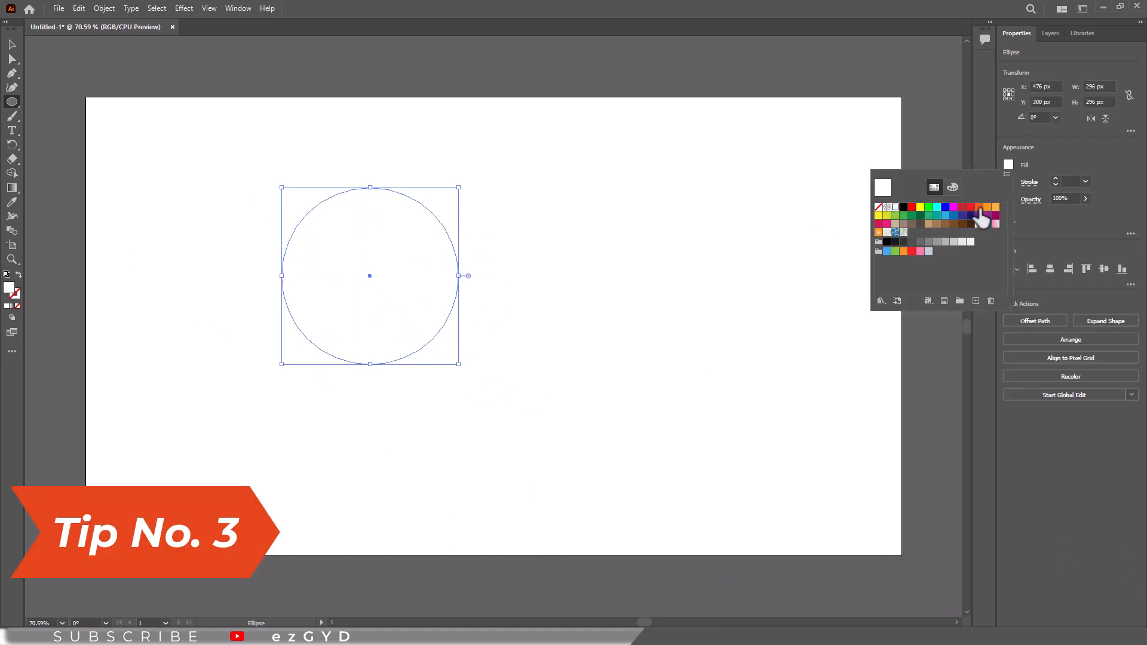
click(979, 207)
click(12, 44)
click(238, 317)
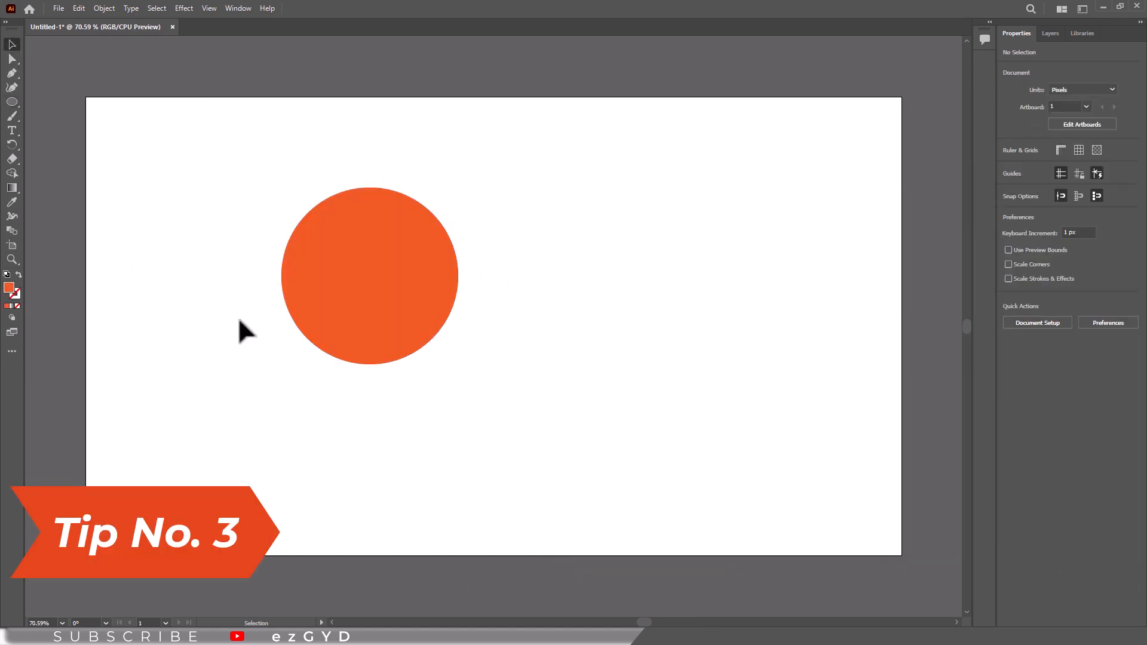
- Increase the display size of anchor points, handles and bounding boxes in the selection preferences, with the orange circle selected
click(335, 286)
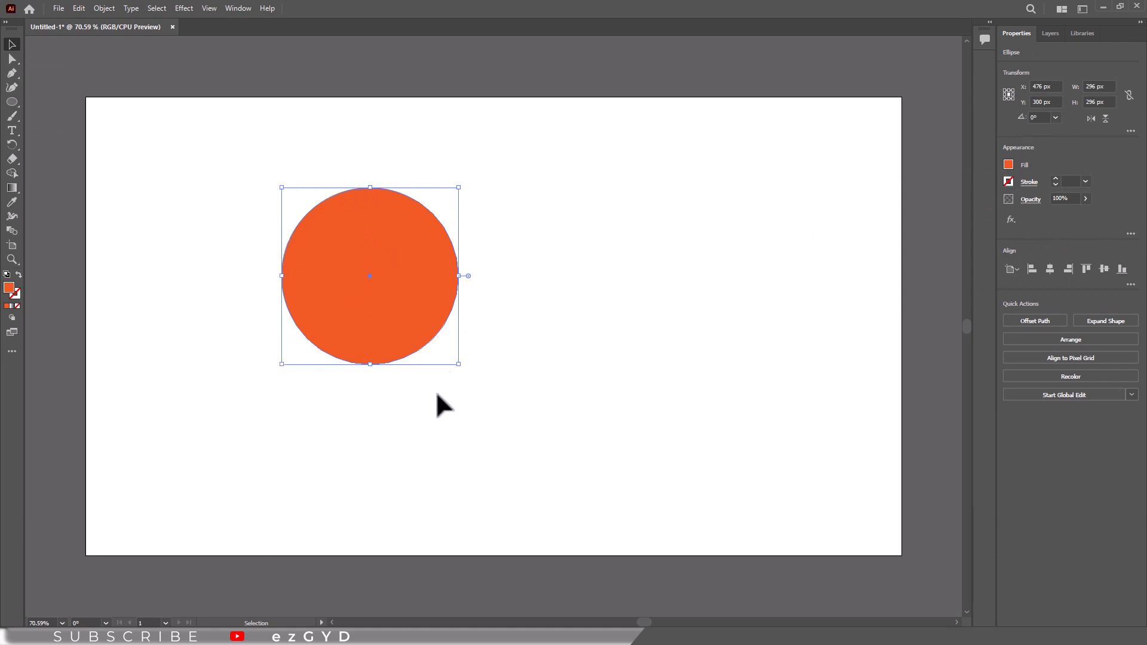
key(ctrl+k)
drag(464, 101, 613, 107)
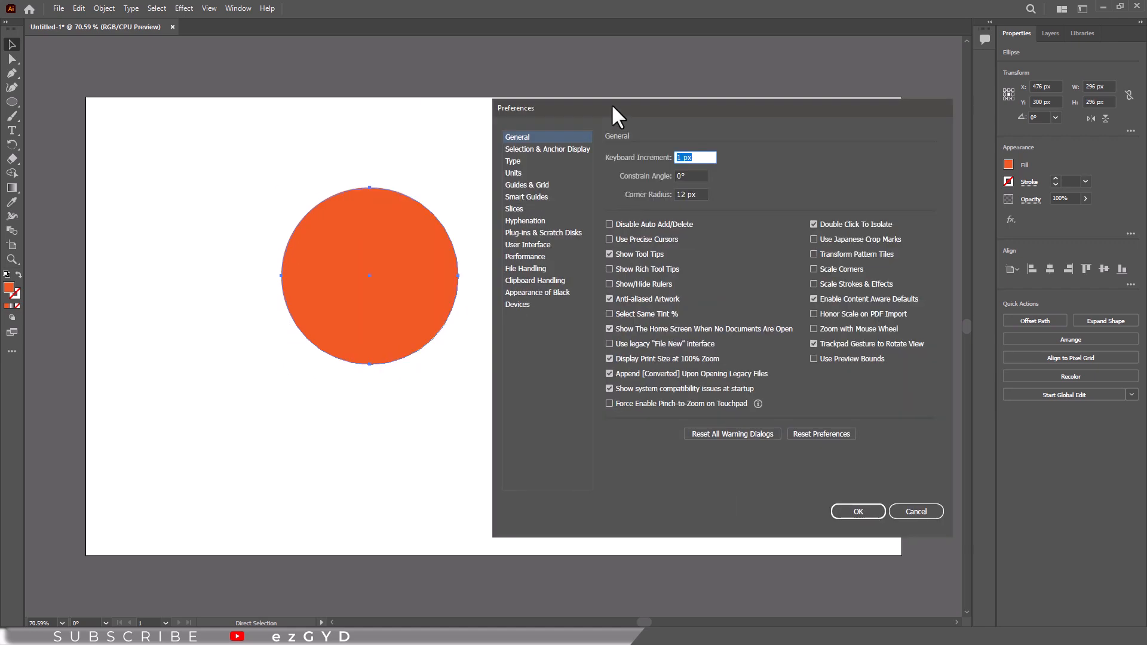
click(534, 151)
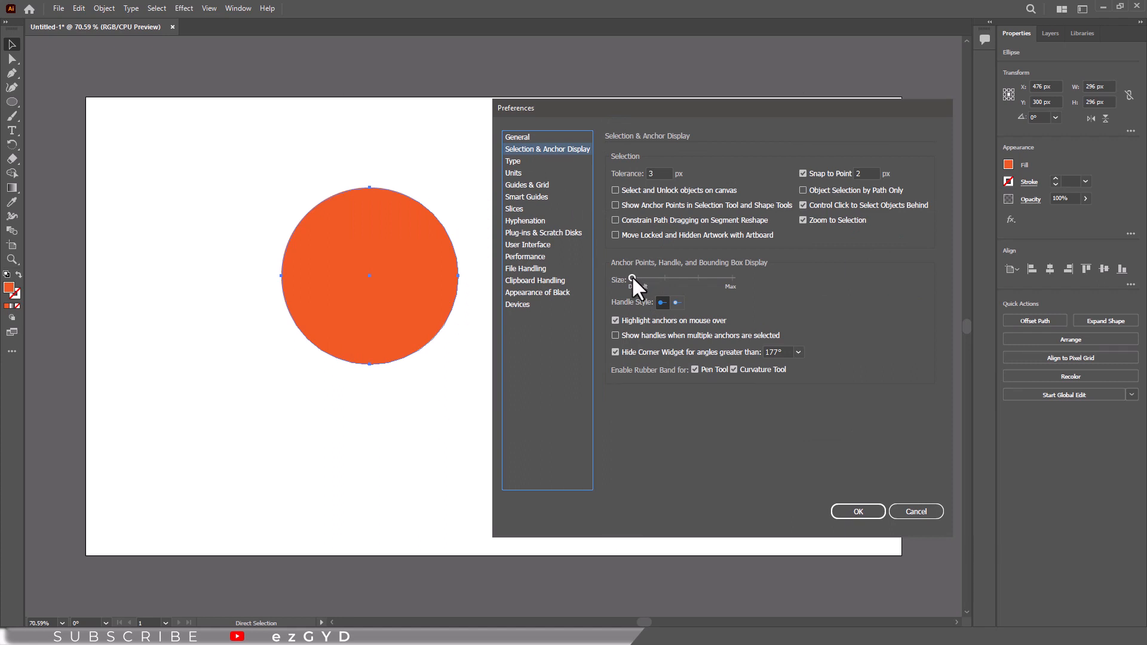
drag(632, 278, 709, 285)
click(856, 512)
key(v)
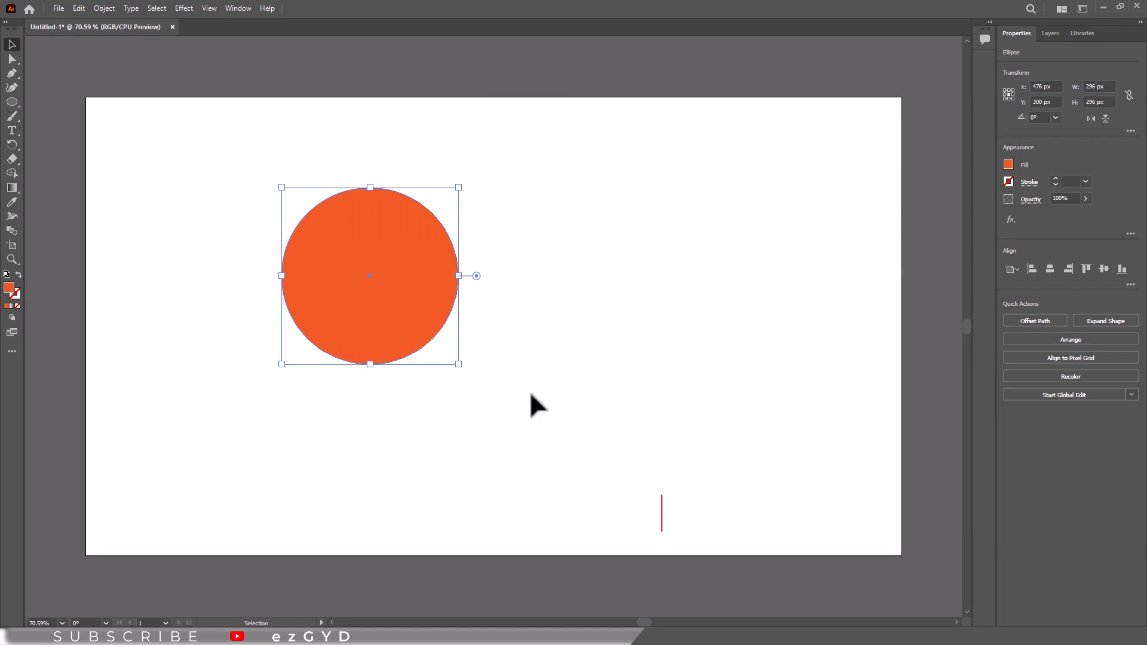
click(523, 237)
click(394, 255)
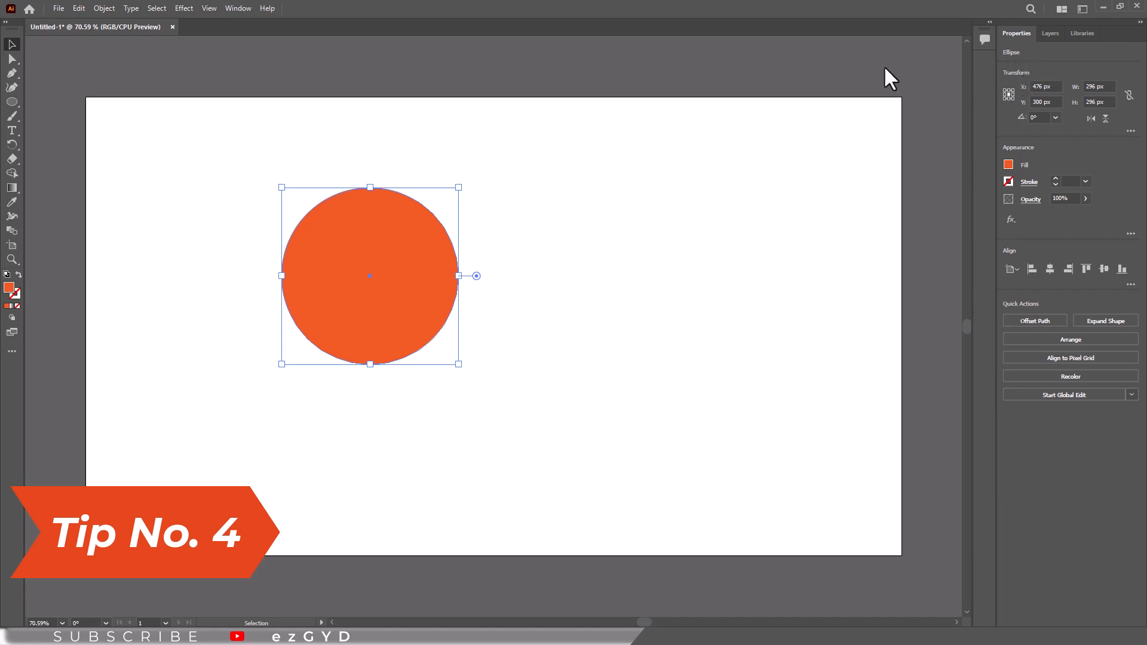
- Show the Transform panel beside the circle and constrain its width and height proportions
click(247, 8)
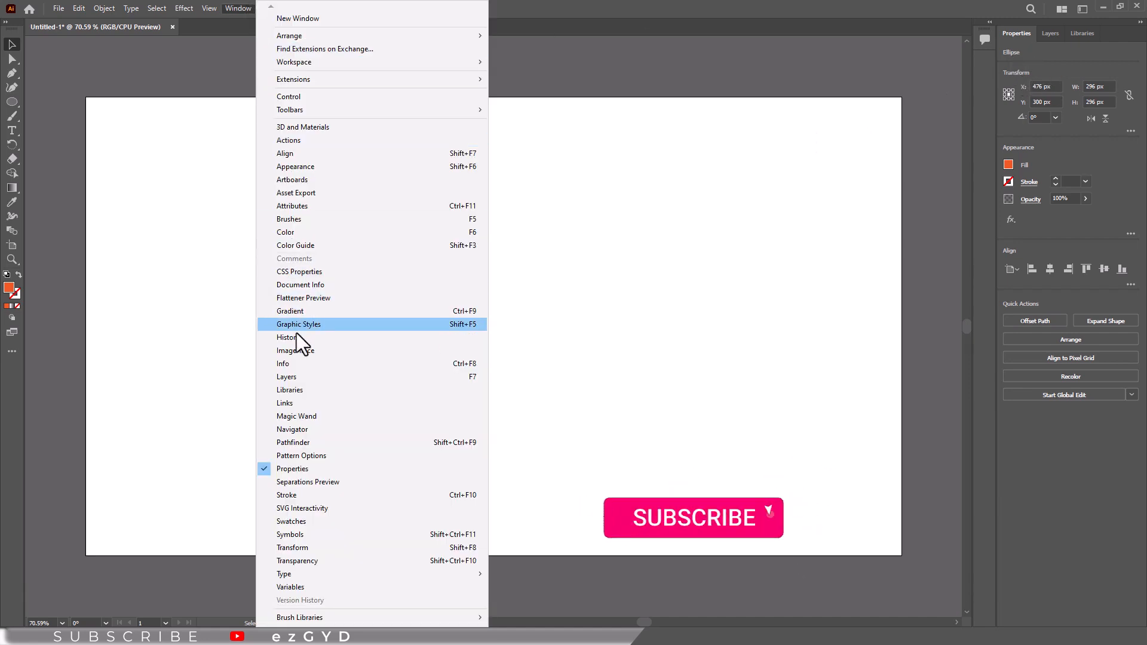
click(311, 547)
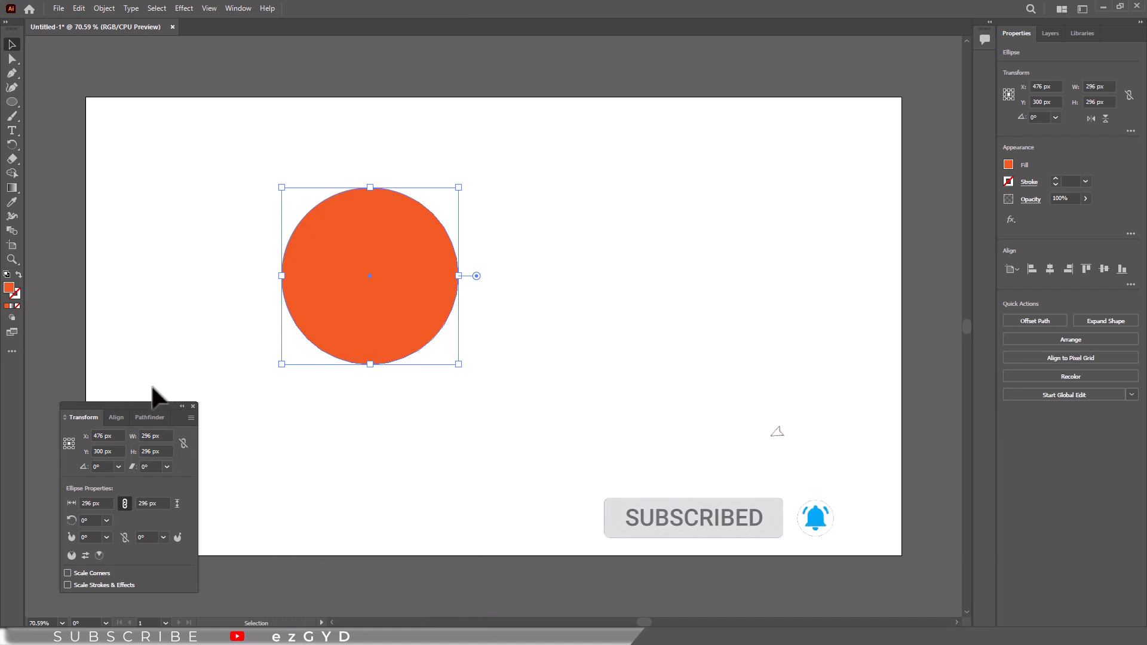
drag(148, 409, 728, 186)
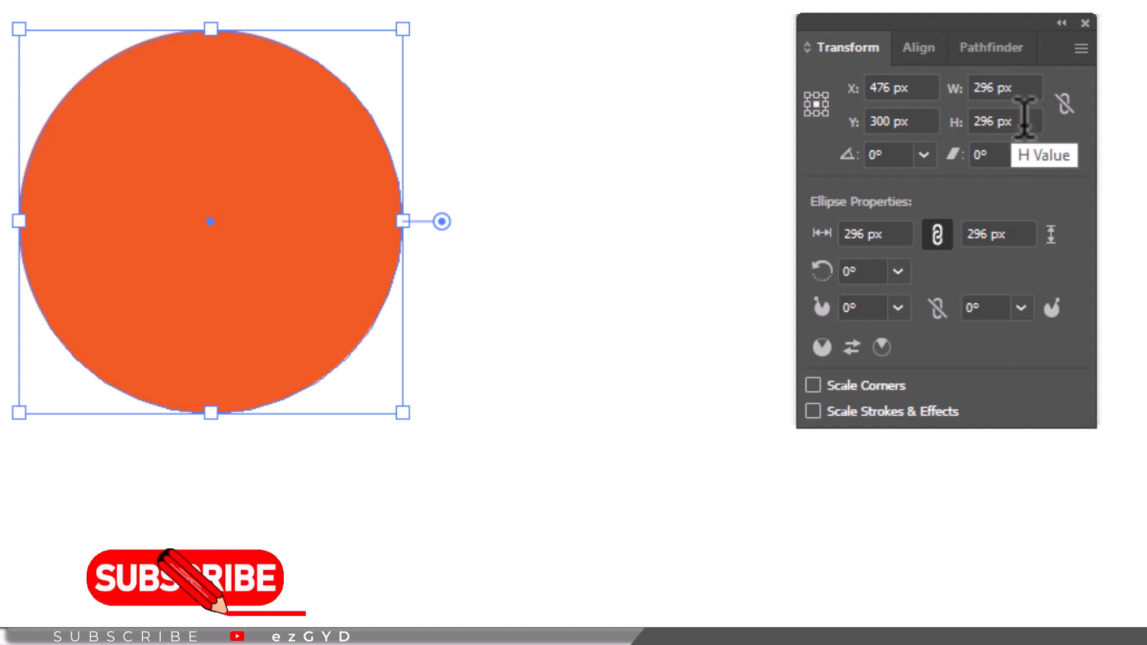
click(1064, 112)
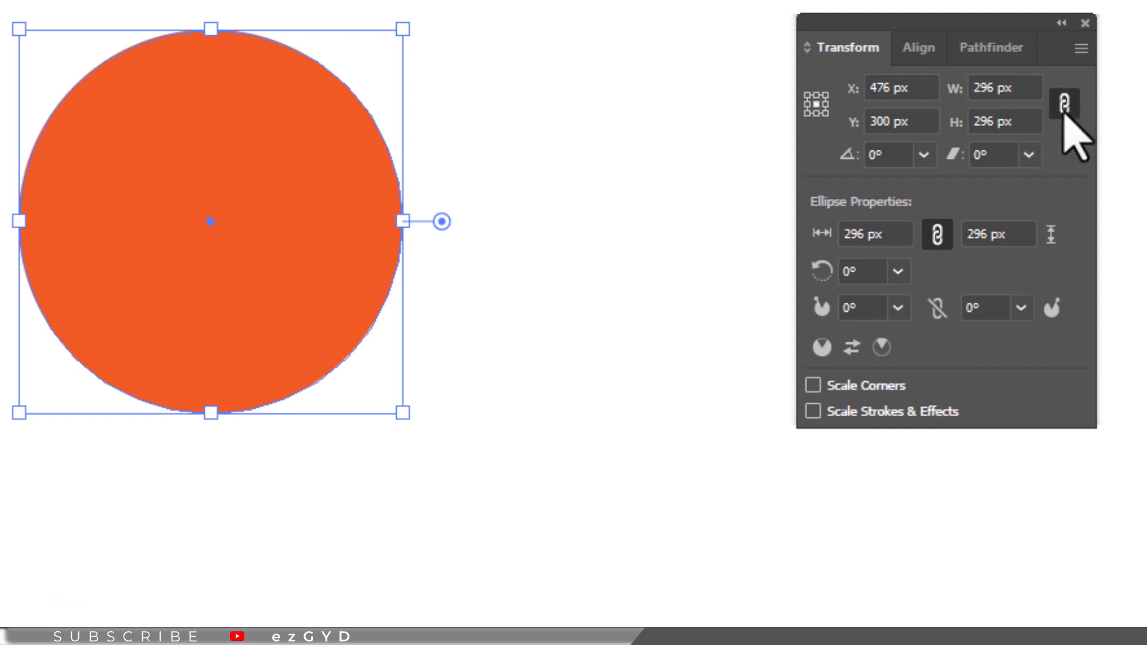
- Set the circle's width to 300 px and reduce it to 250 px with the proportions constrained
click(1026, 87)
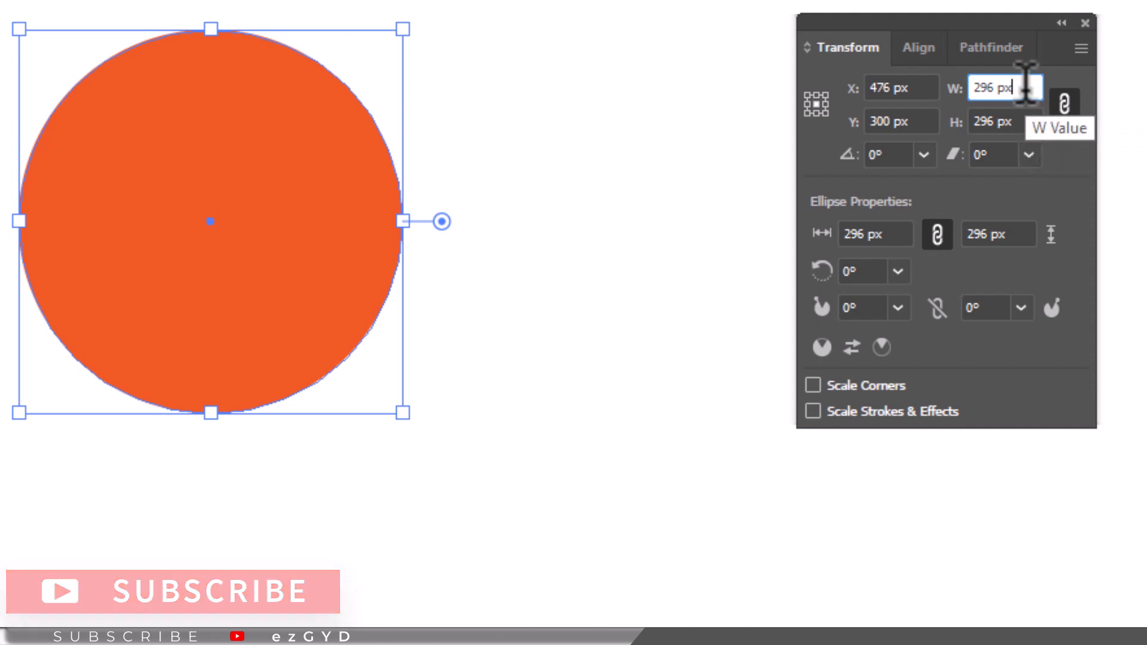
key(ctrl+a)
text(300 px)
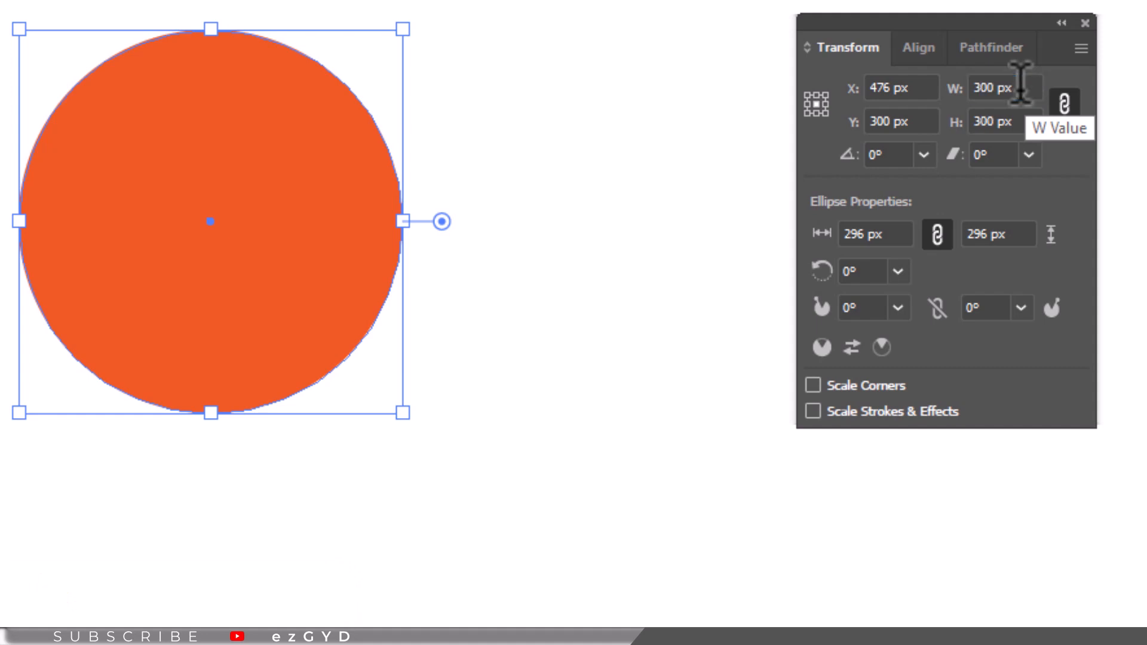
key(Return)
key(ctrl+a)
text(250 px)
key(Return)
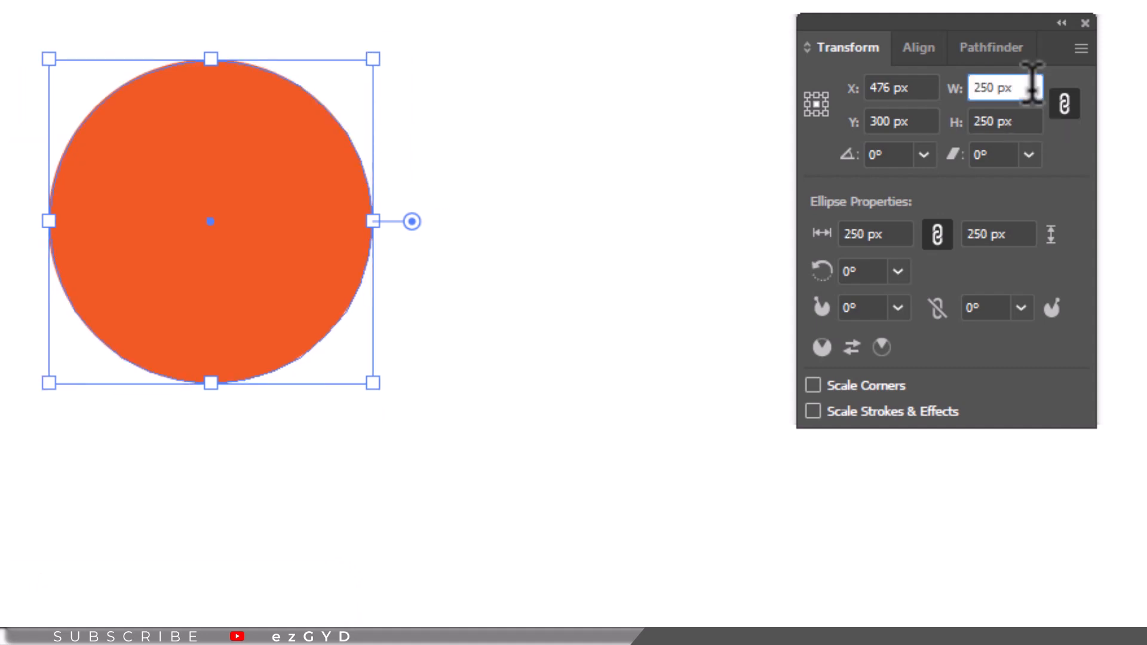
- Scale the circle by calculating in its width value: multiply it by 1.5 and divide the result by 3
text(*1.5)
key(Return)
click(1032, 83)
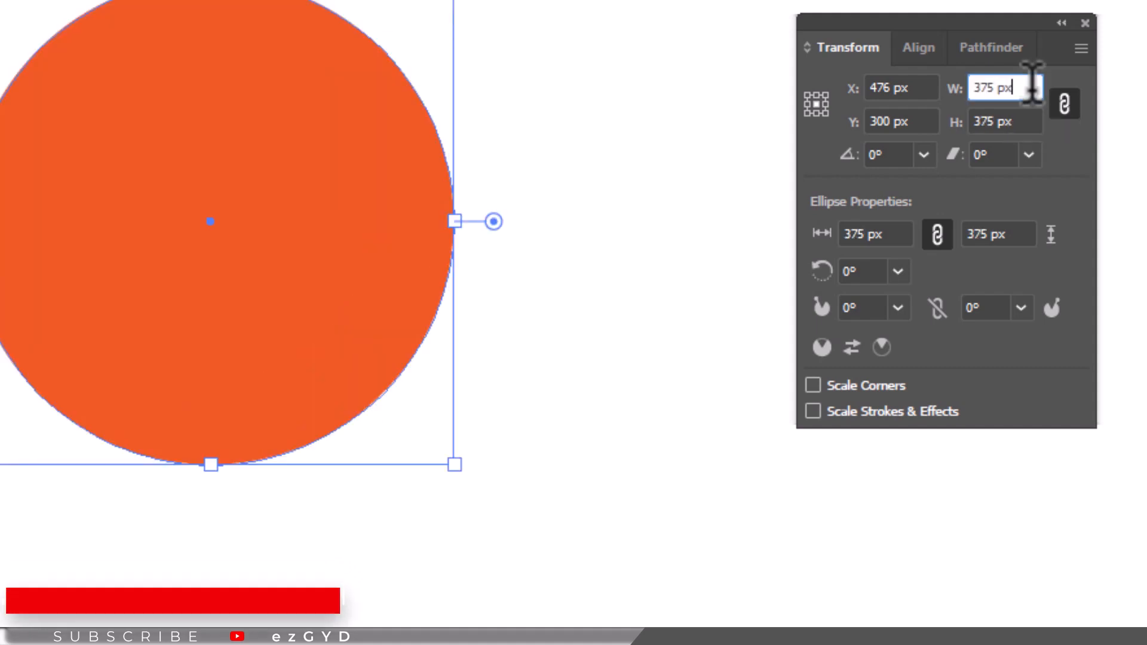
text(/3)
key(Return)
- Add 200 px to the circle's width and close the Transform panel
click(1032, 84)
text(+)
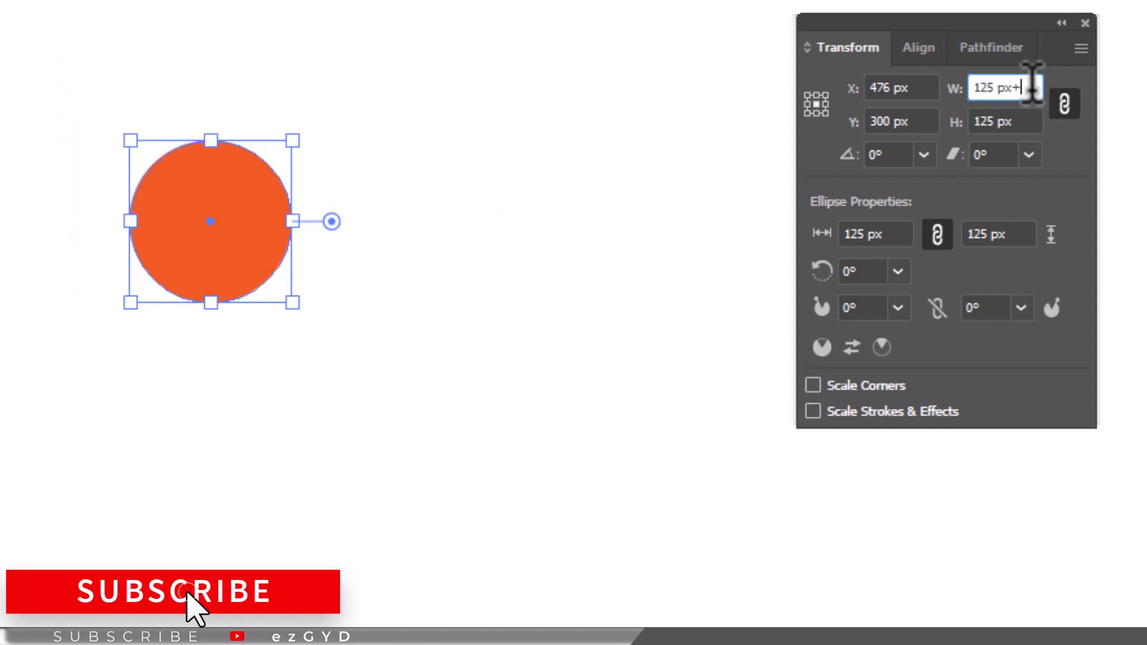
text(200)
key(Return)
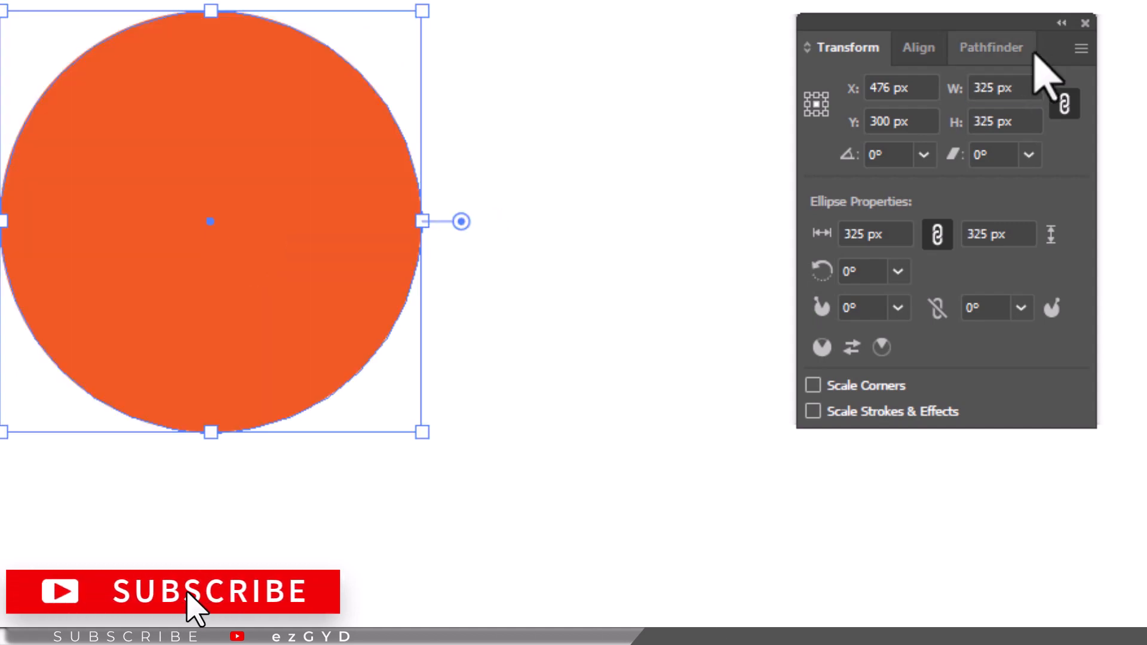
click(1085, 22)
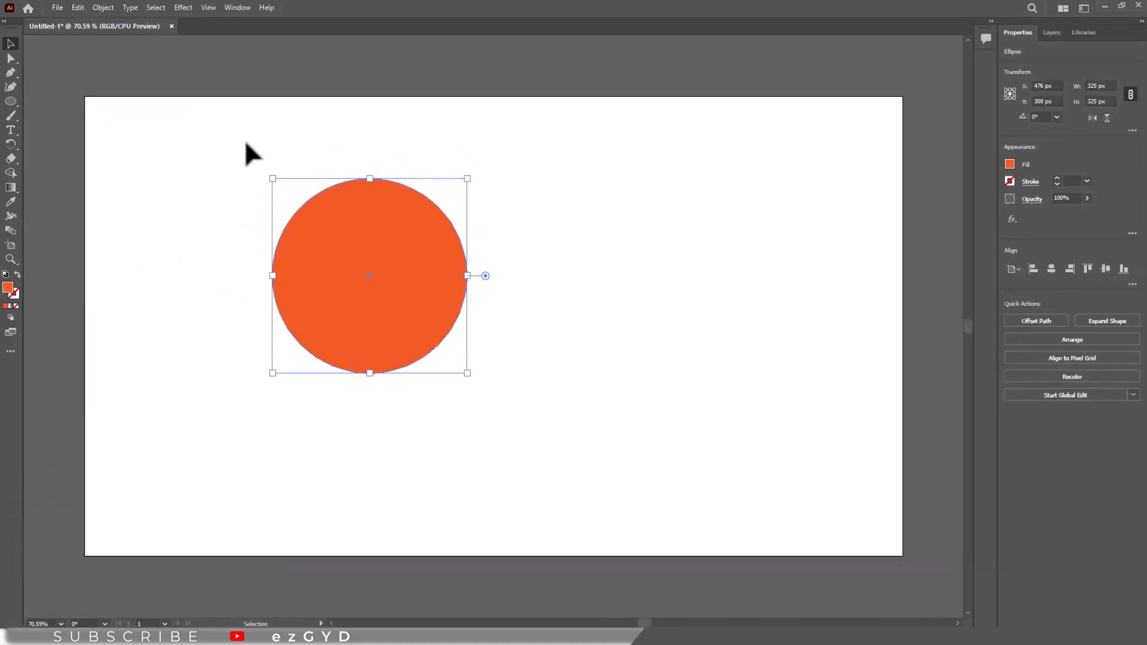
- Move the circle near the artboard's upper-left corner, with its centre at about X 214.5 px, Y 197.5 px
click(0, 0)
drag(253, 299, 0, 198)
drag(240, 252, 234, 252)
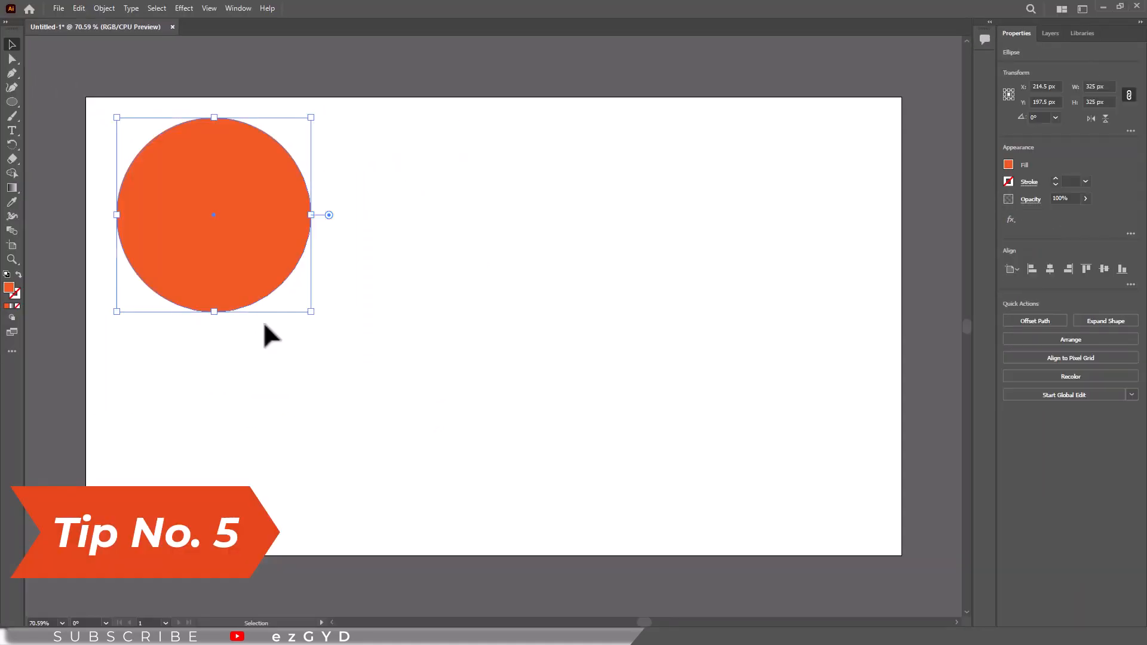
- Try to duplicate the circle by copying and pasting it, and undo the paste
click(80, 8)
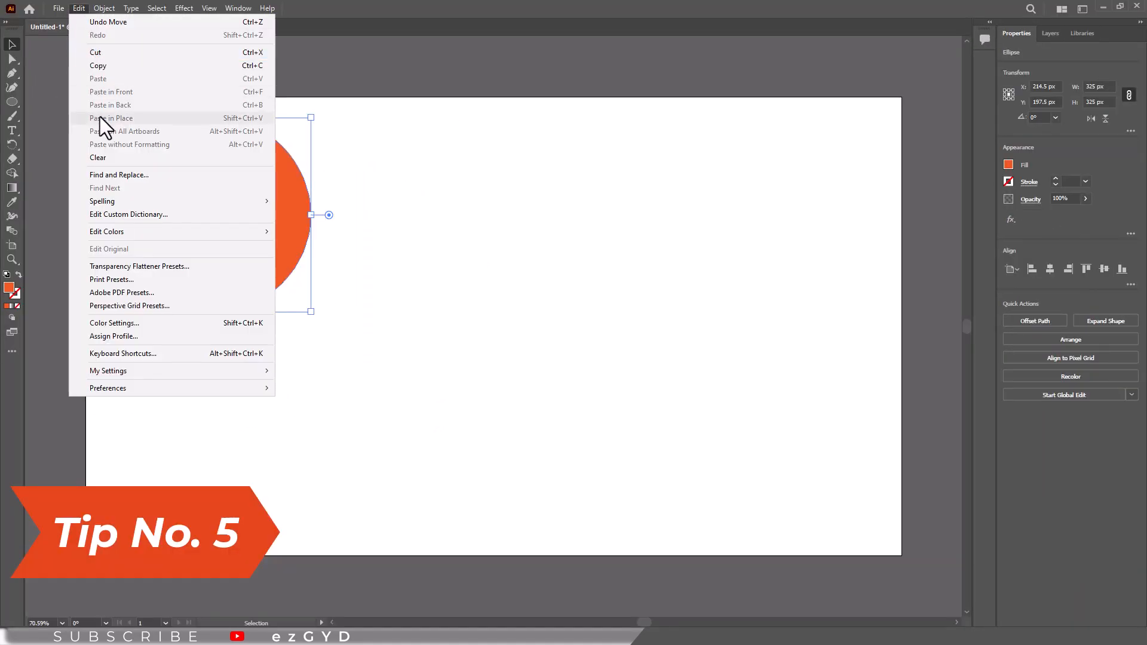
click(105, 69)
key(ctrl+shift+a)
click(76, 8)
click(100, 80)
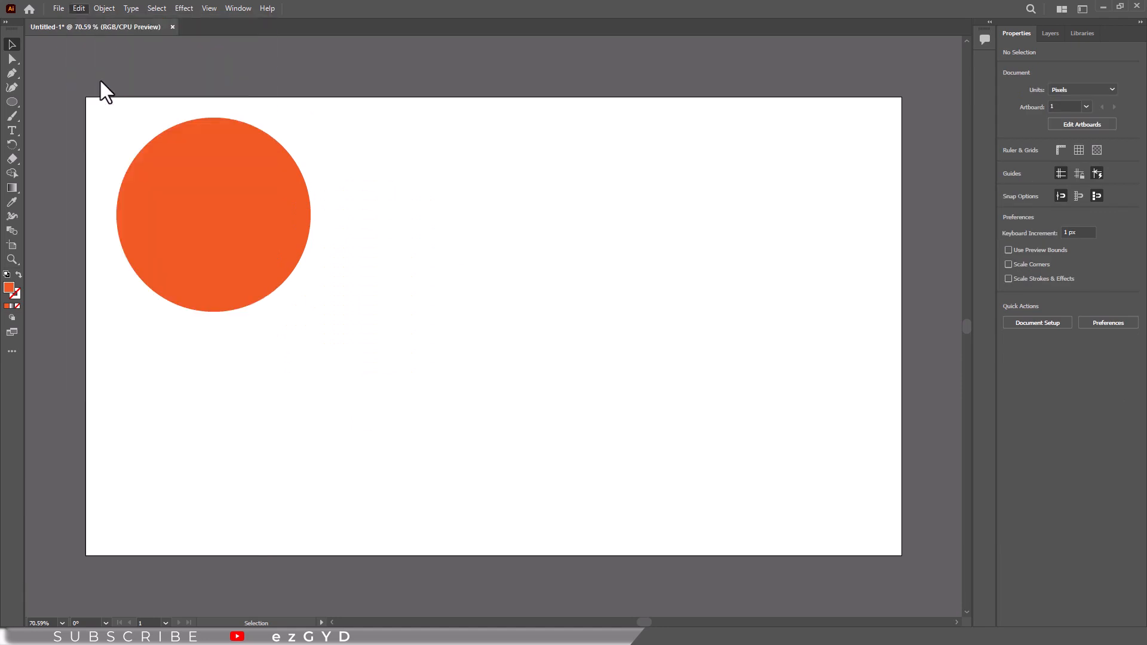
key(ctrl+z)
- Duplicate the circle horizontally so the copy overlaps it by half its width, and duplicate the overlapping pair straight below
click(174, 266)
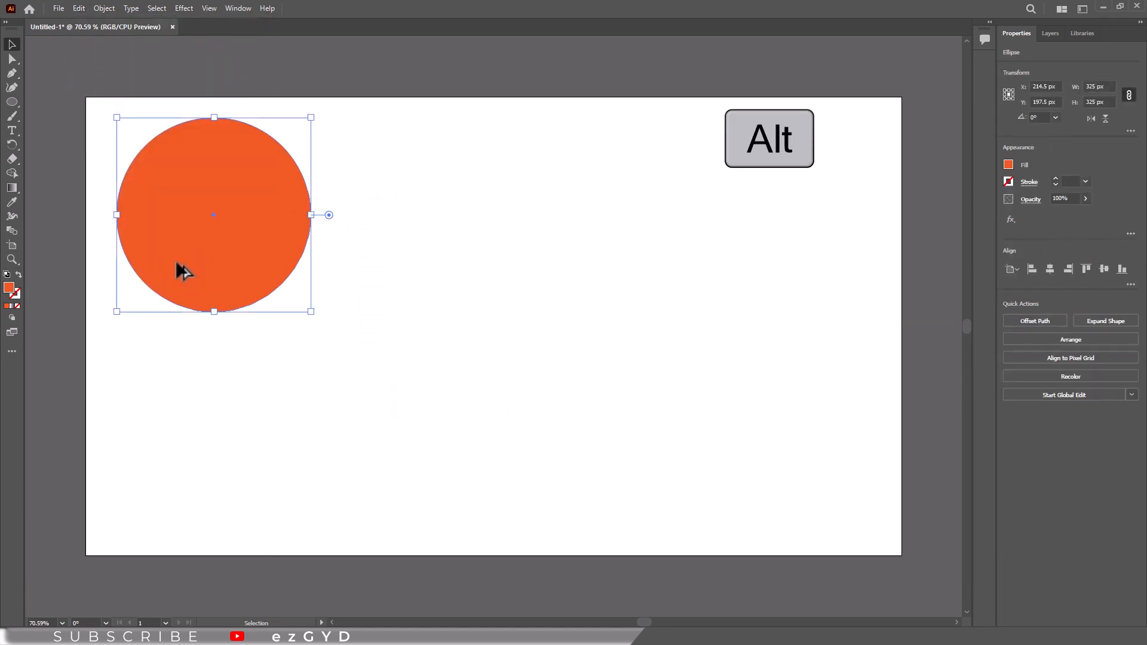
drag(174, 266, 272, 265)
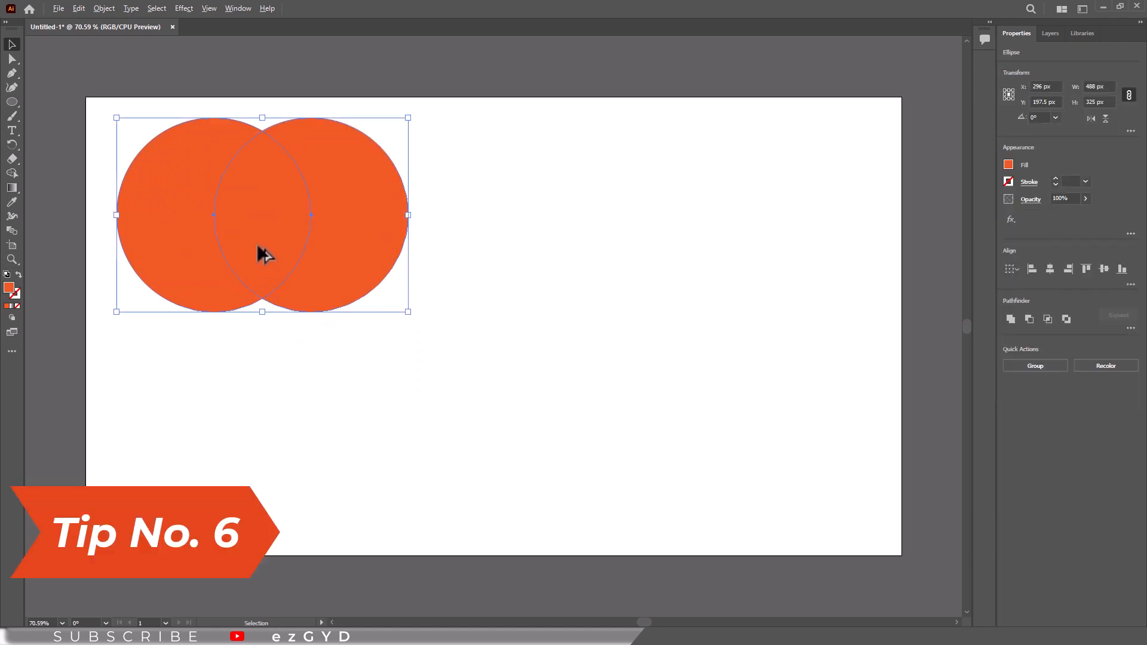
drag(258, 247, 258, 478)
click(526, 507)
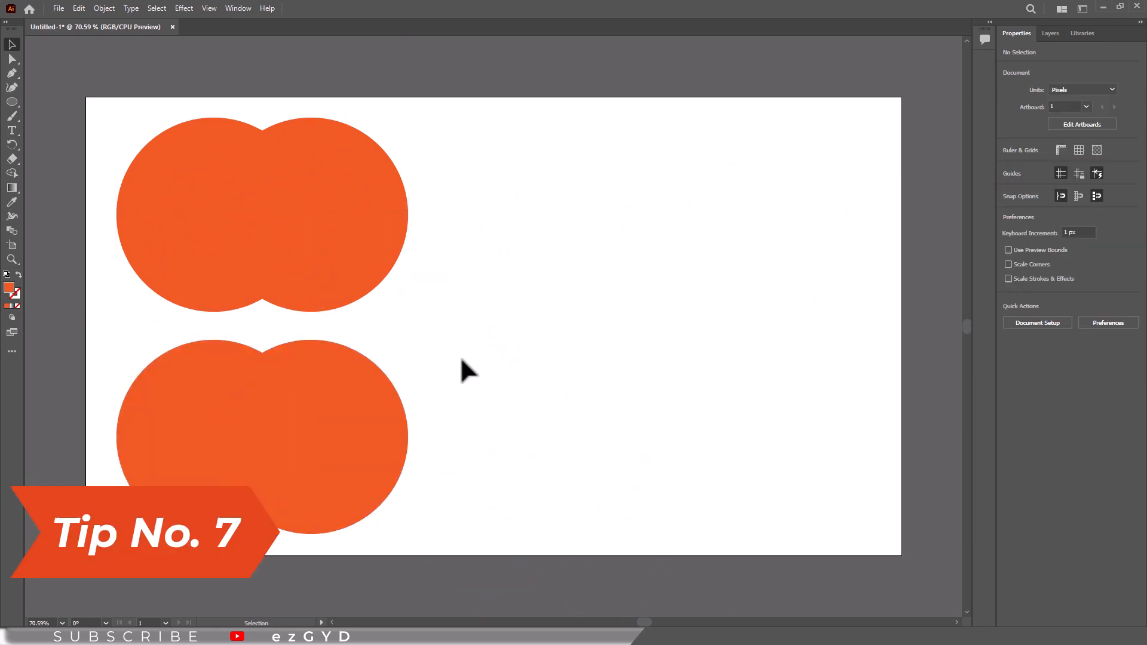
- Change the fill of the upper pair's right circle to the complement of its orange colour
click(278, 222)
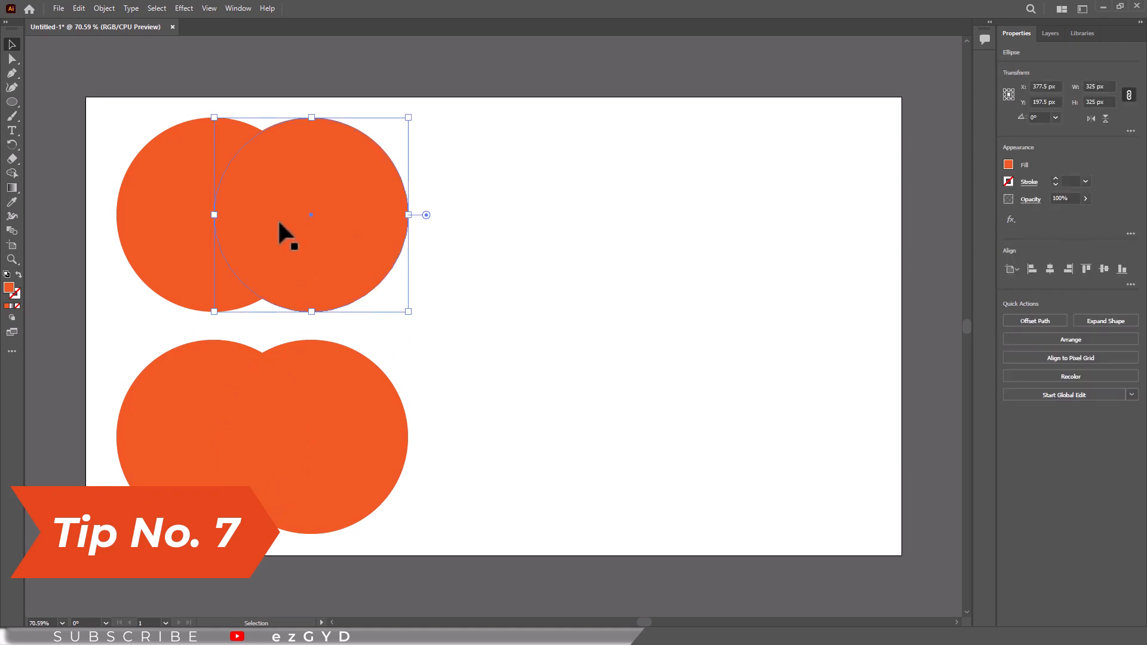
click(1008, 164)
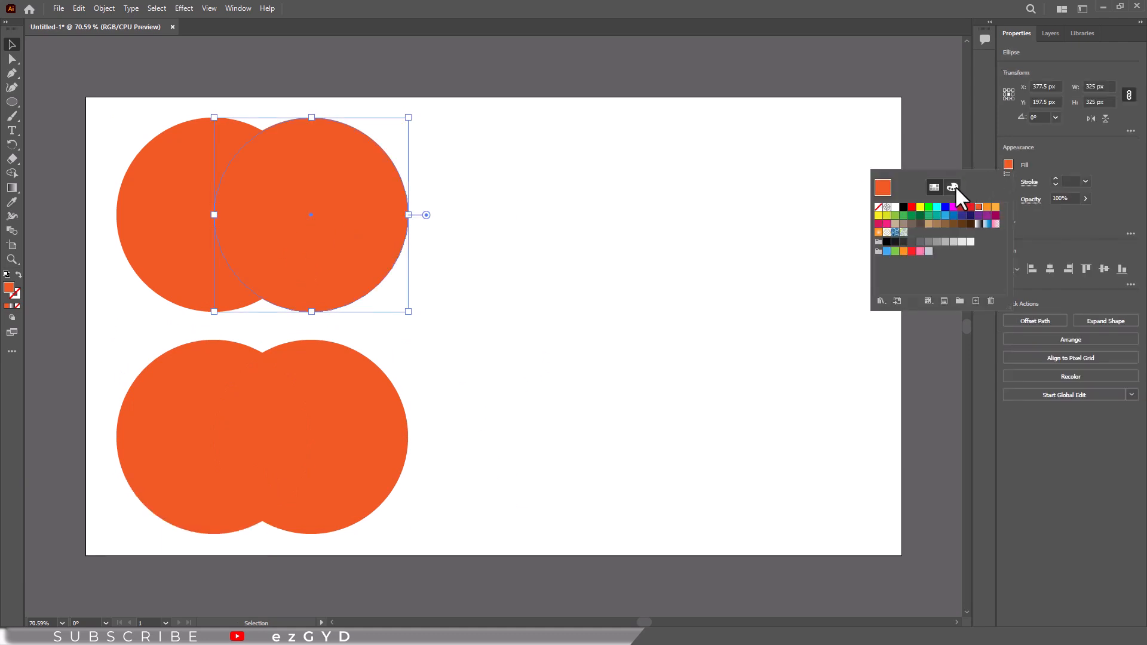
click(954, 186)
click(1003, 175)
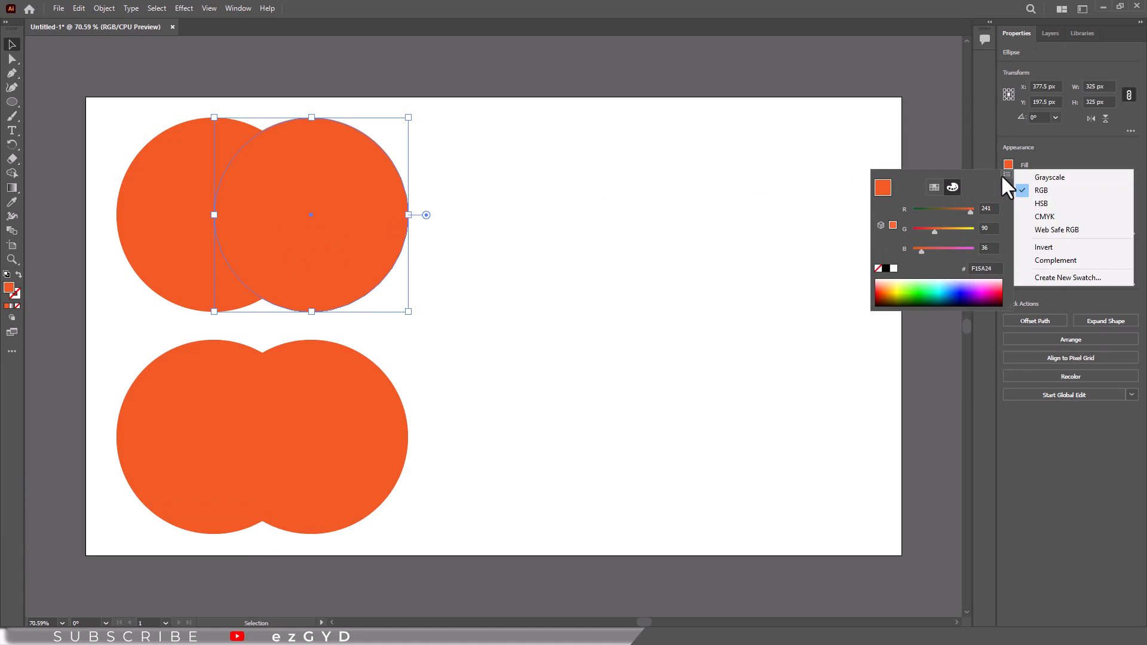
click(1055, 259)
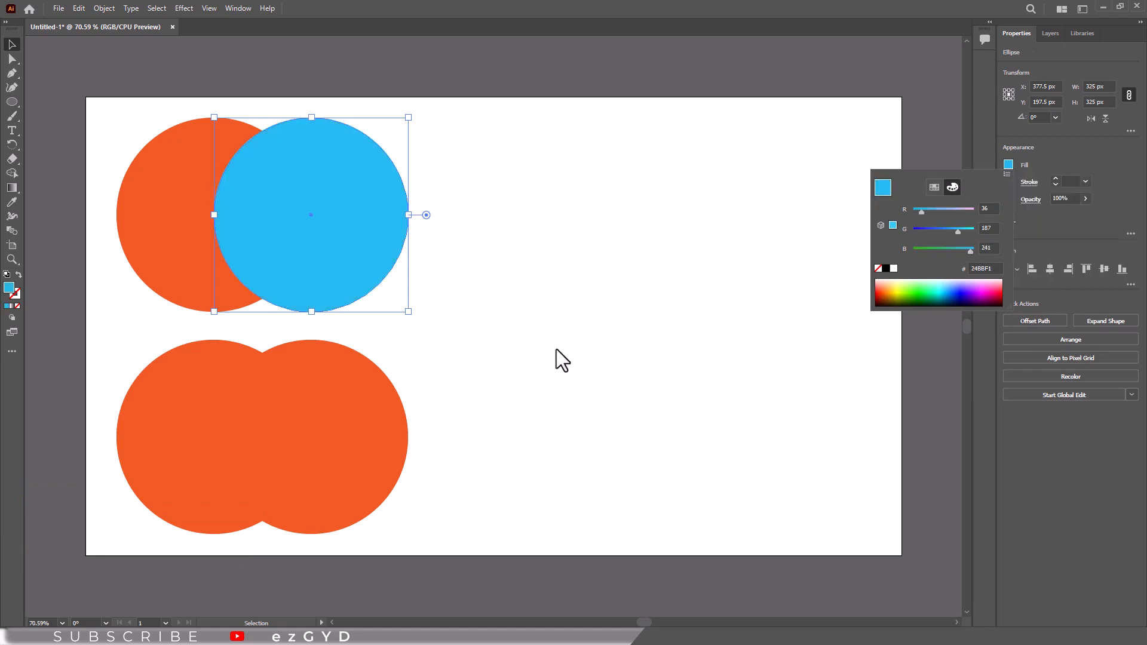
click(528, 364)
- Recolour the lower pair's right circle with the complement of its orange fill
click(309, 439)
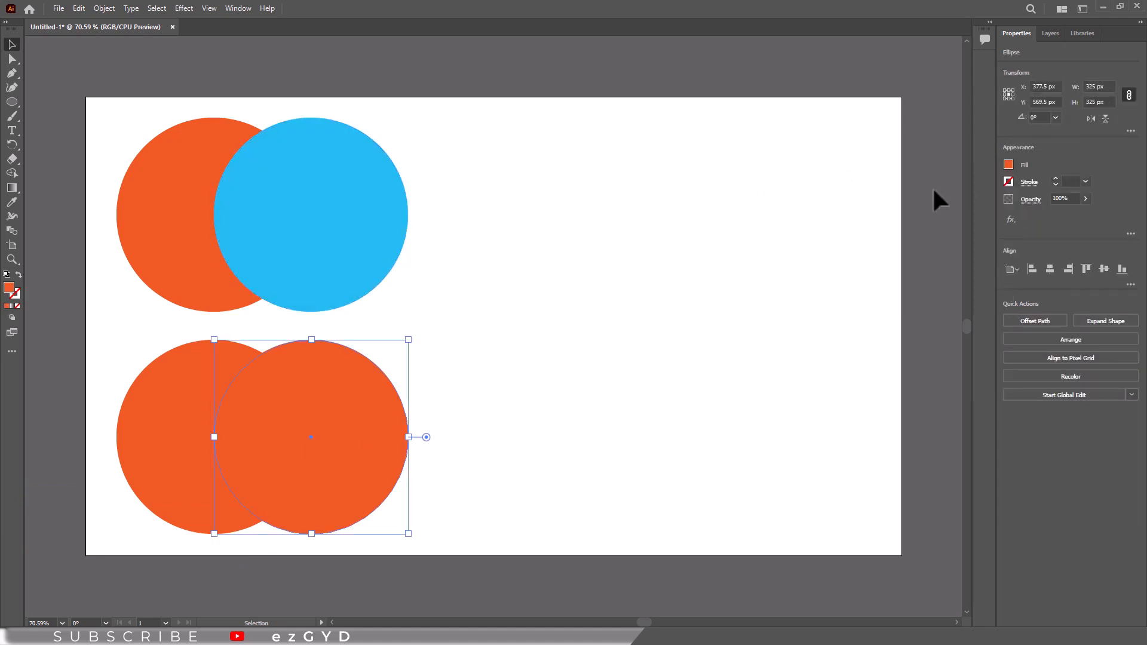
click(1009, 166)
click(1007, 174)
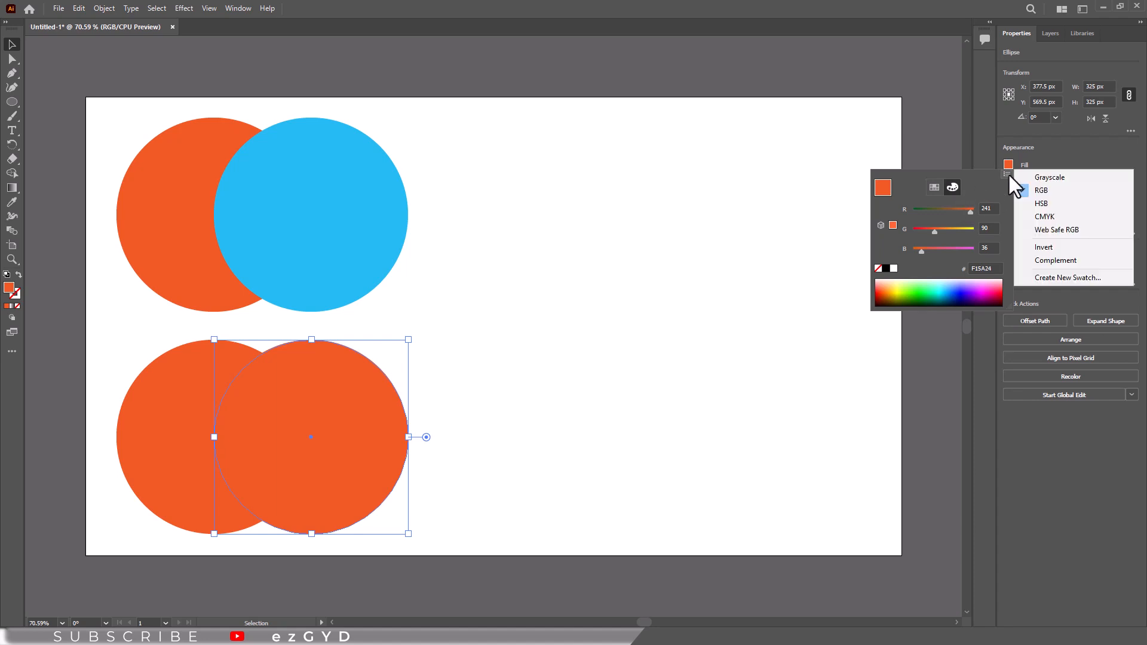
click(1055, 262)
click(520, 358)
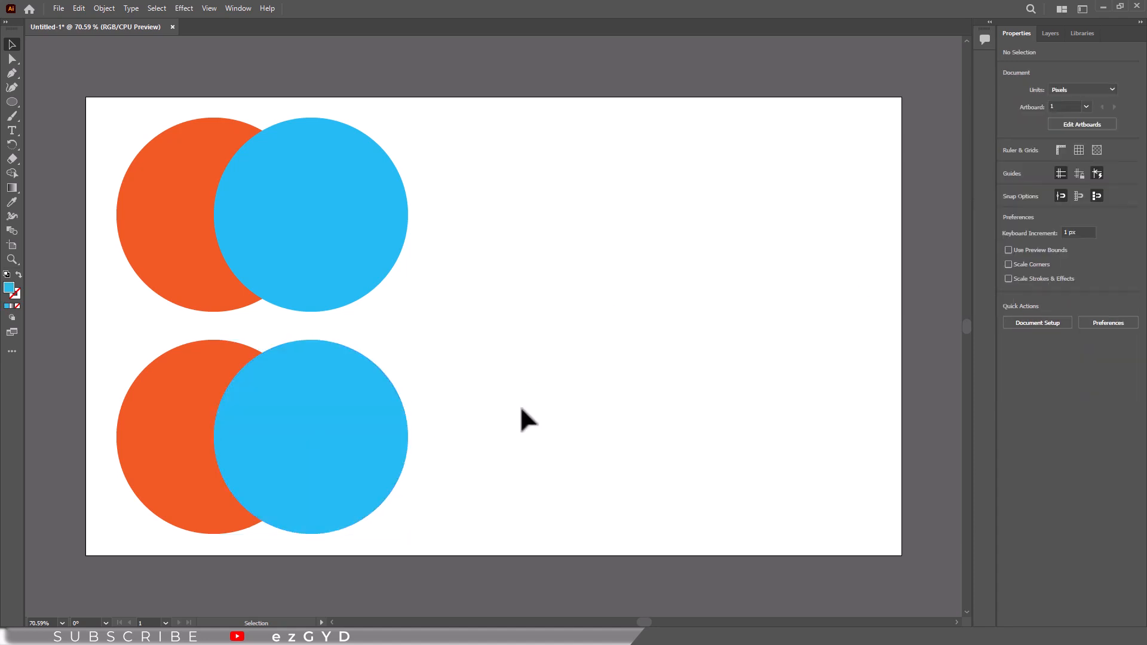
- Subtract the upper pair's blue circle from its orange circle with Pathfinder's Minus Front
drag(453, 106, 120, 313)
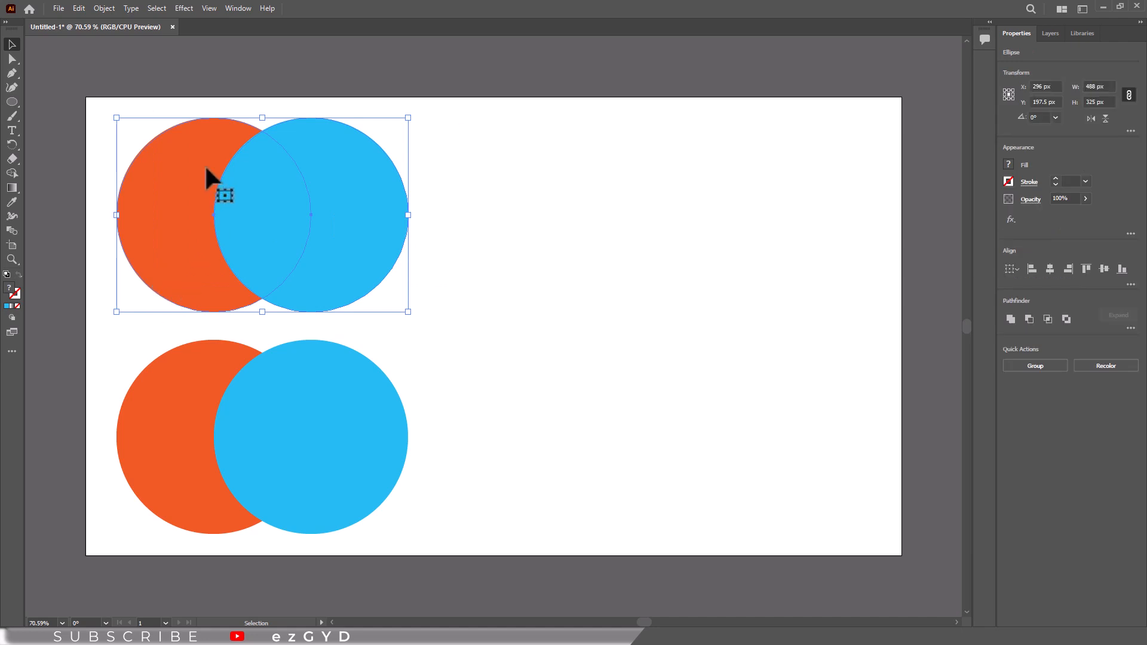
click(238, 9)
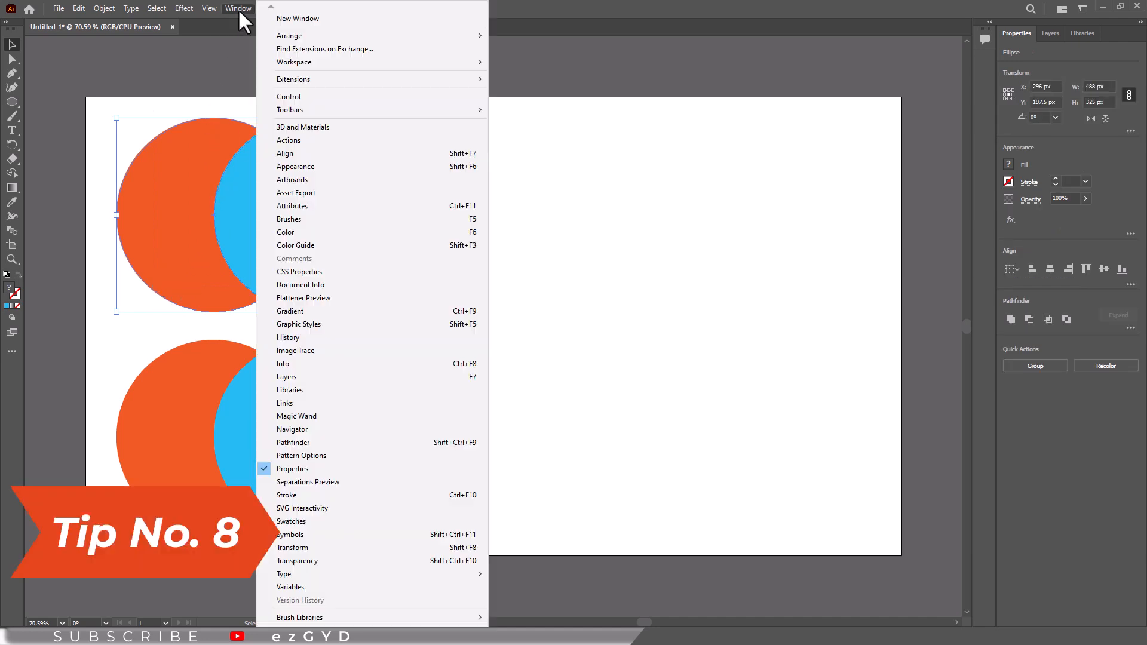
click(314, 445)
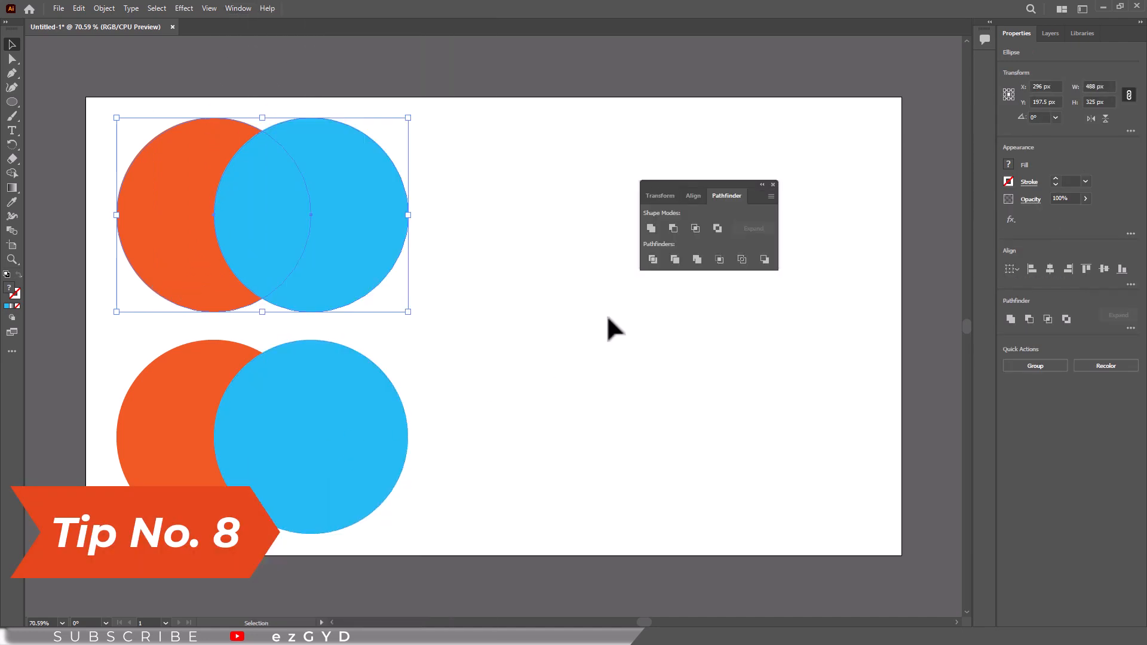
click(672, 229)
- Subtract the lower pair's blue circle from its orange one as an editable compound shape, and close the Pathfinder controls
drag(537, 375, 46, 463)
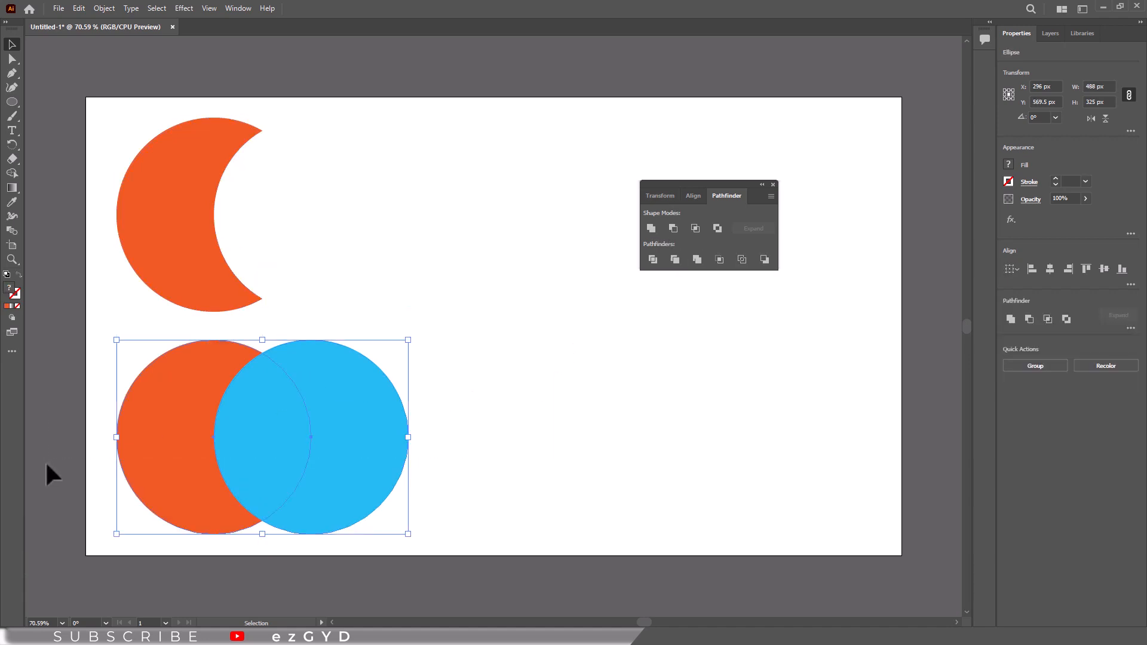
alt+click(673, 229)
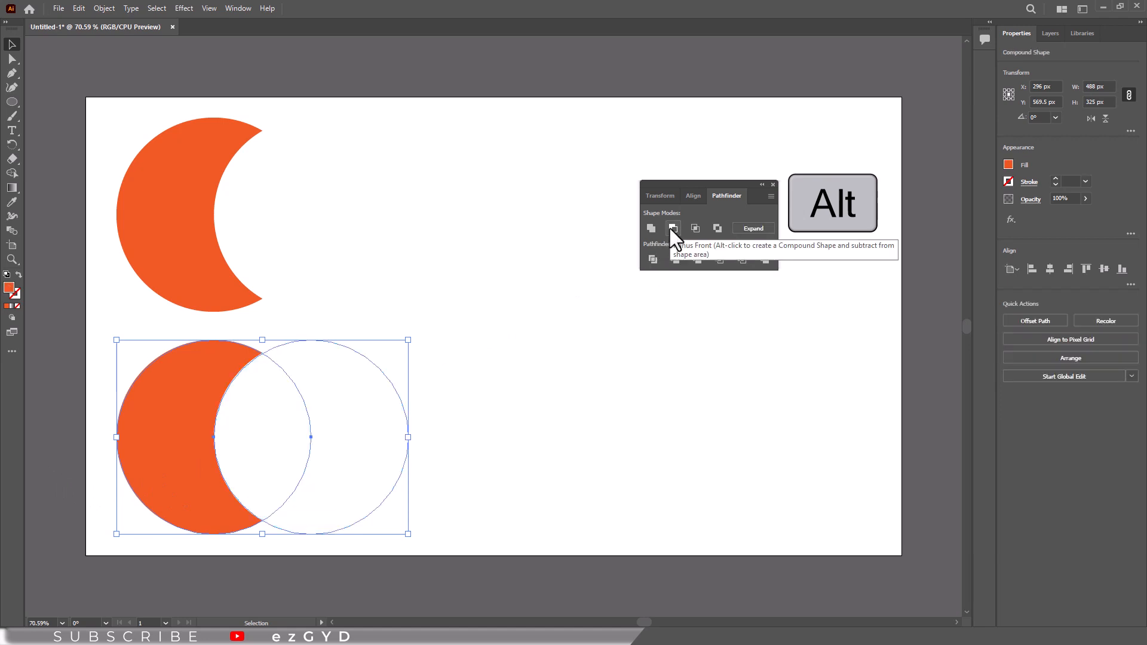
click(453, 223)
click(773, 185)
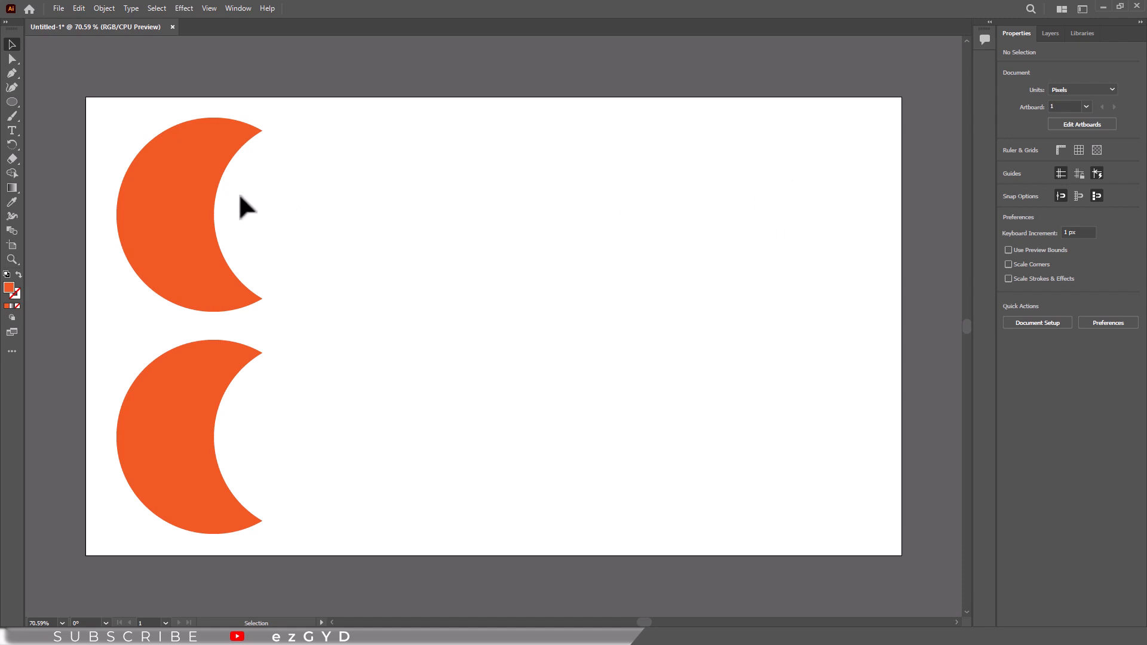
- Isolate the lower compound shape, move its subtracting circle left and slightly down to form a thinner crescent, and exit isolation
click(187, 191)
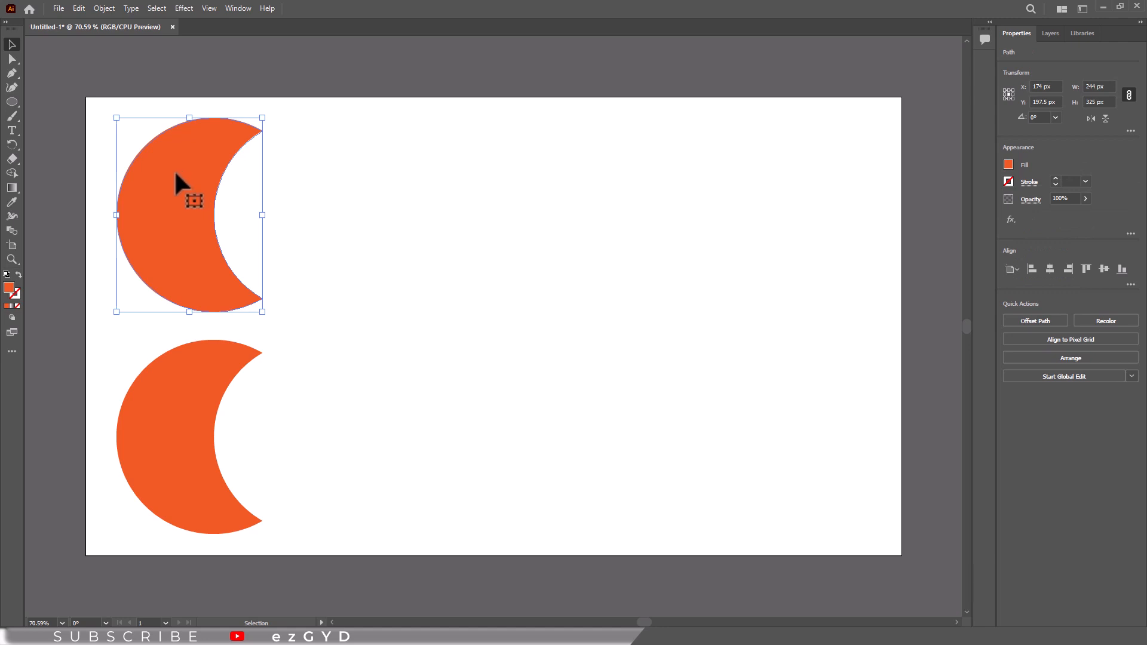
click(150, 416)
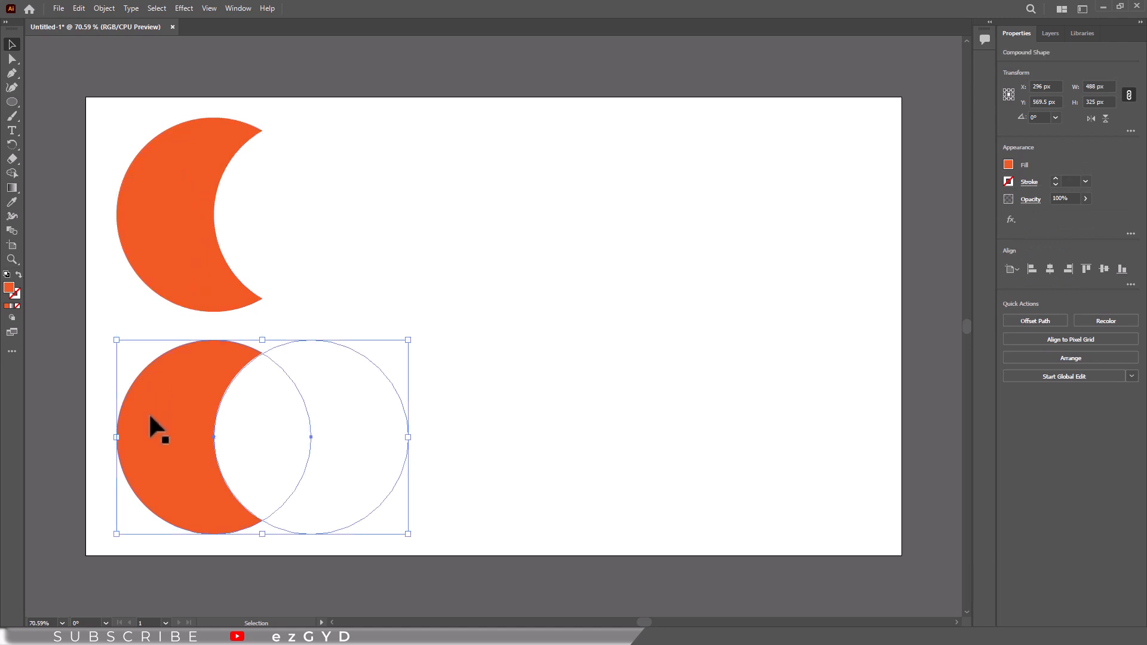
double_click(173, 458)
click(298, 465)
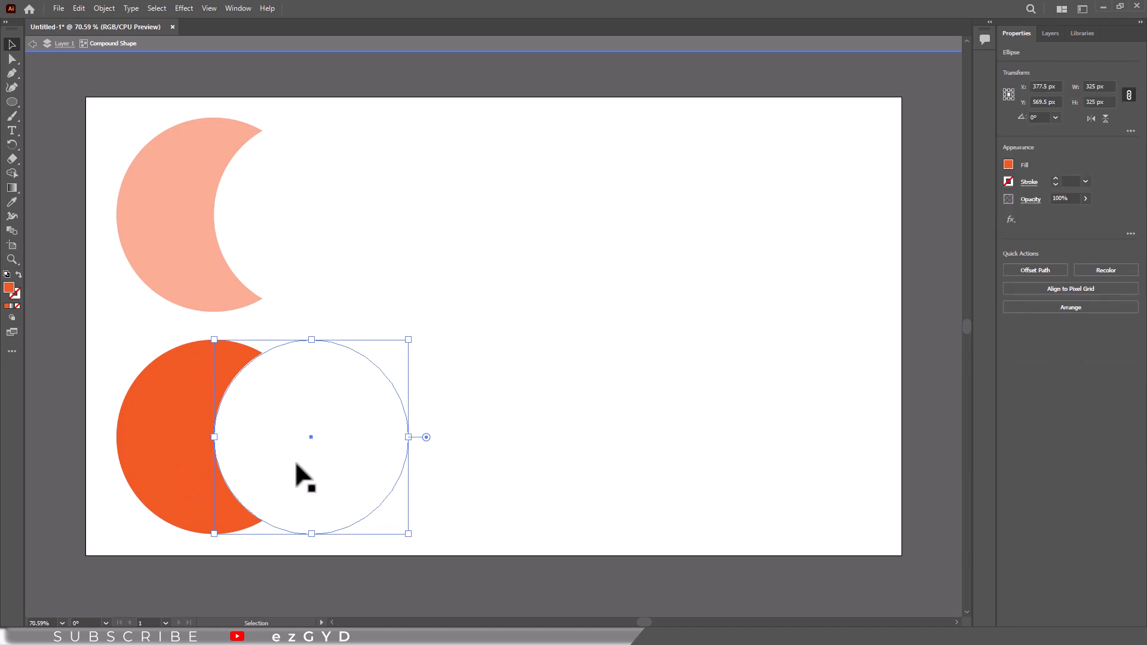
drag(297, 471, 230, 500)
click(396, 469)
click(32, 43)
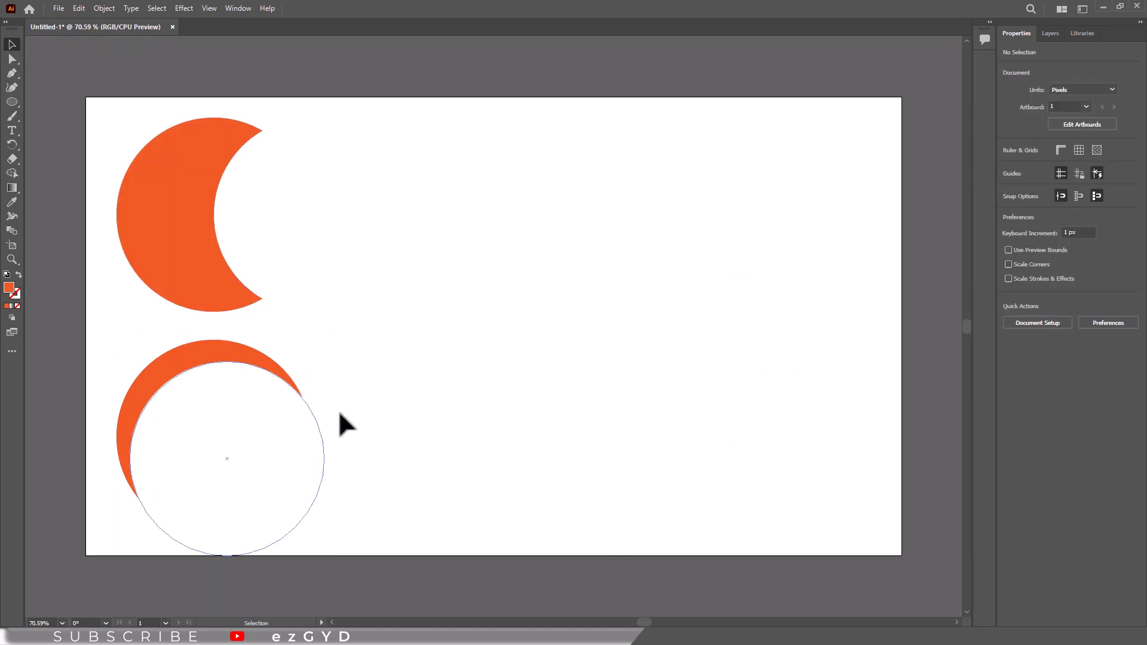
- Draw an orange circle about 601 px wide on the artboard's empty right half and switch to Draw Inside mode
click(12, 101)
drag(480, 161, 809, 520)
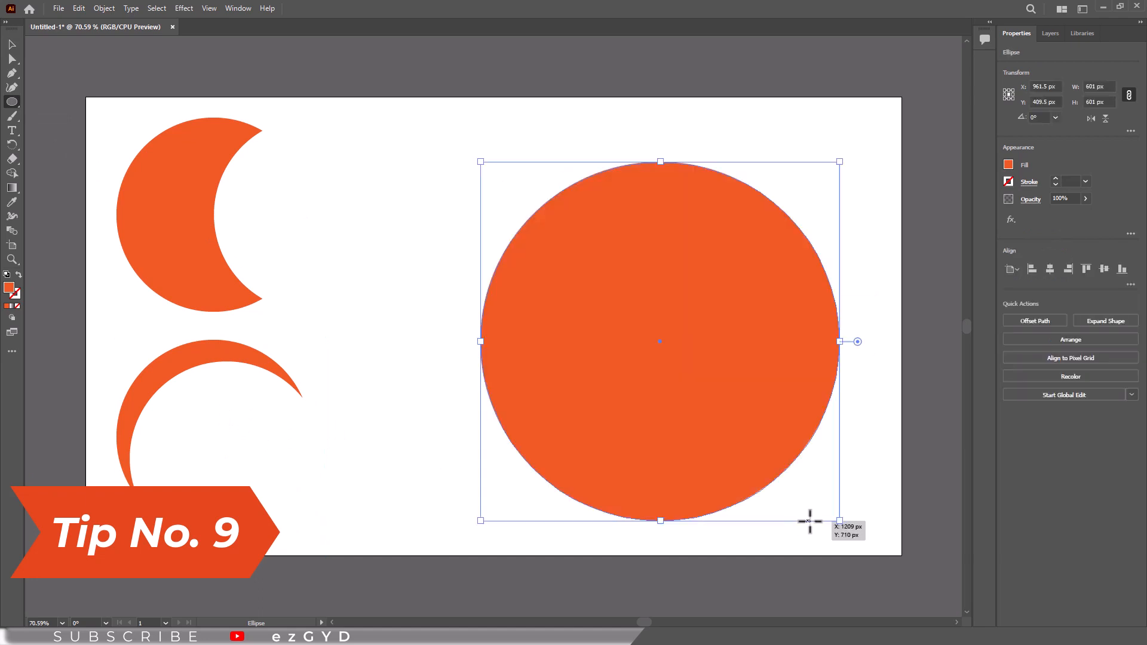
click(12, 317)
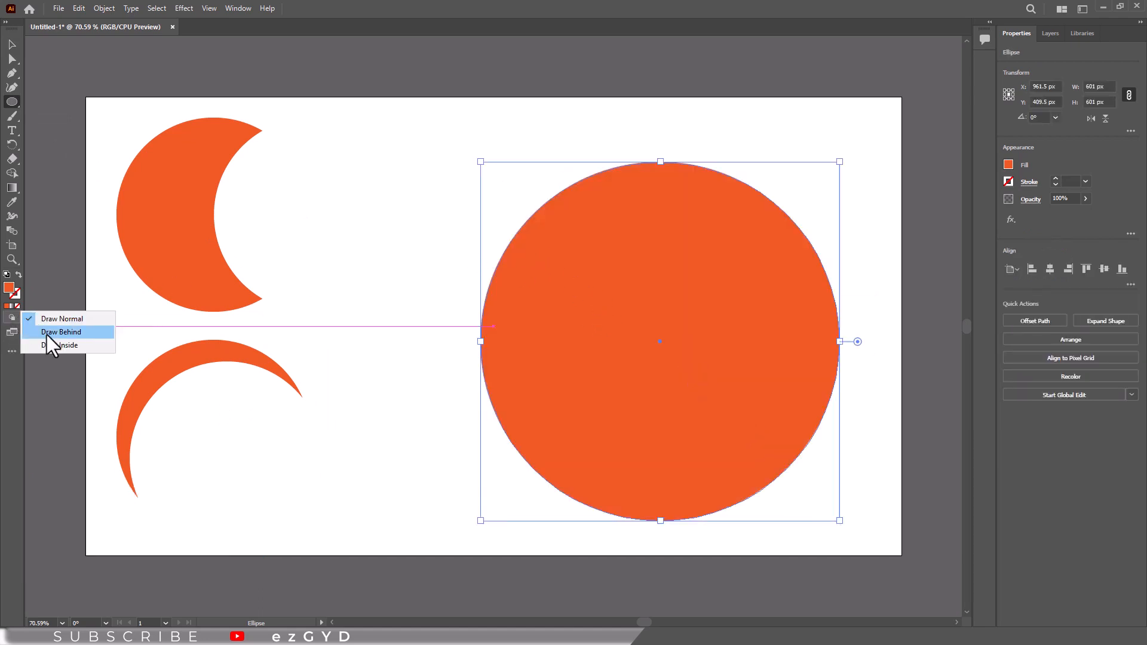
click(68, 345)
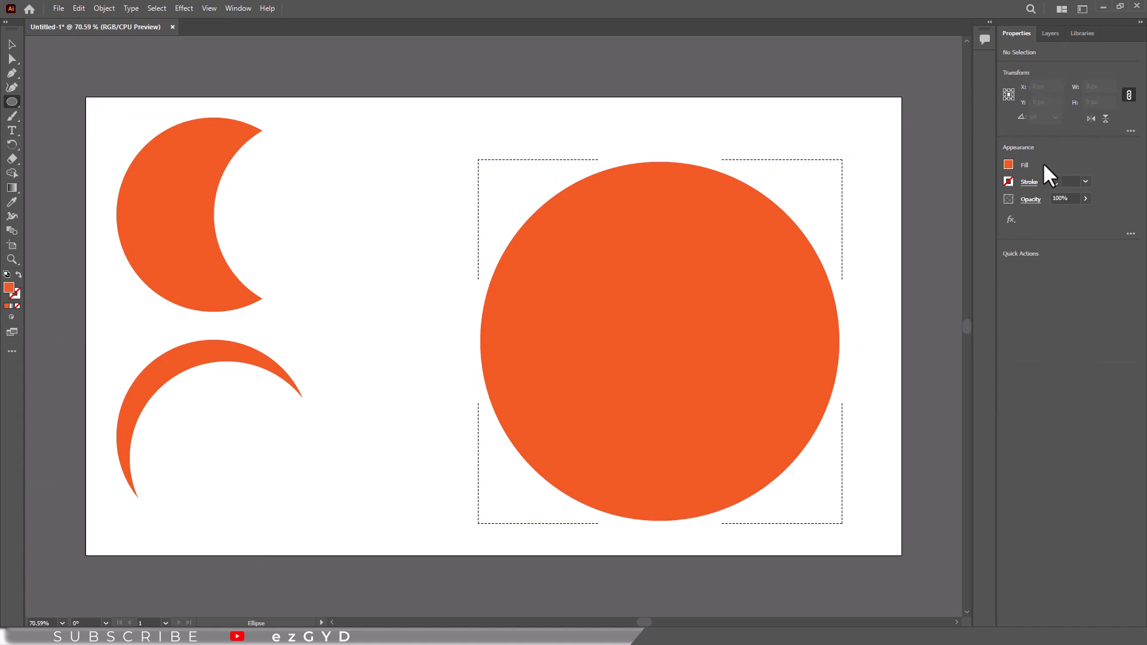
- Set the fill to yellow F1B324 and draw ellipses of about 482 × 519 px and 352 × 290 px over the circle's upper-left and lower-right parts
click(1008, 165)
click(958, 229)
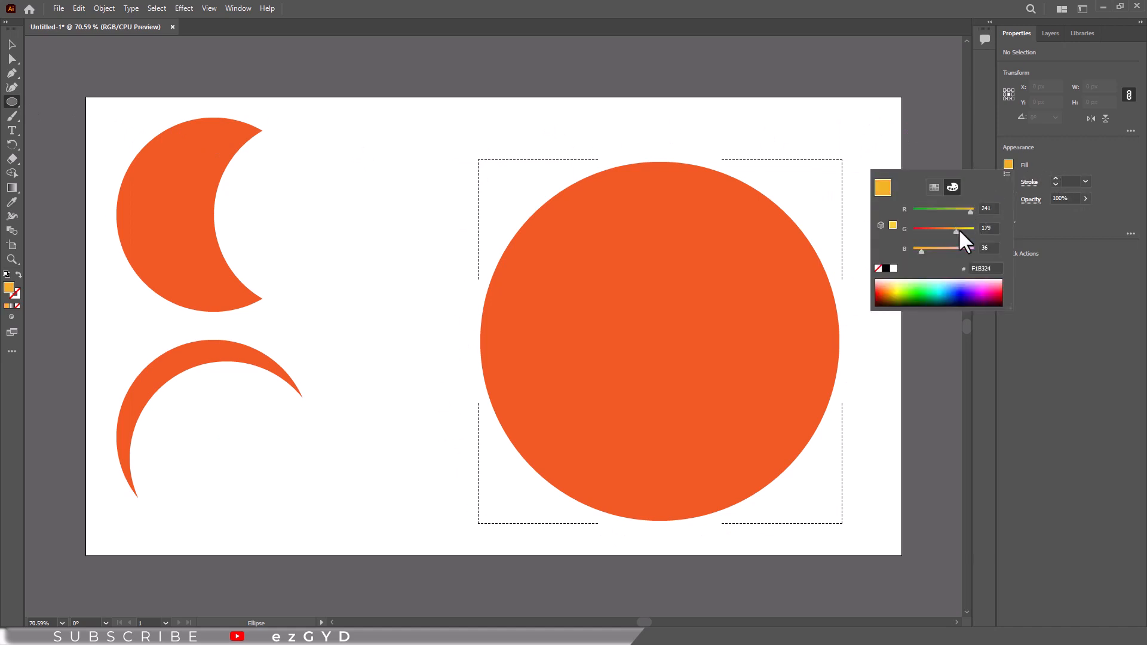
drag(411, 97, 699, 406)
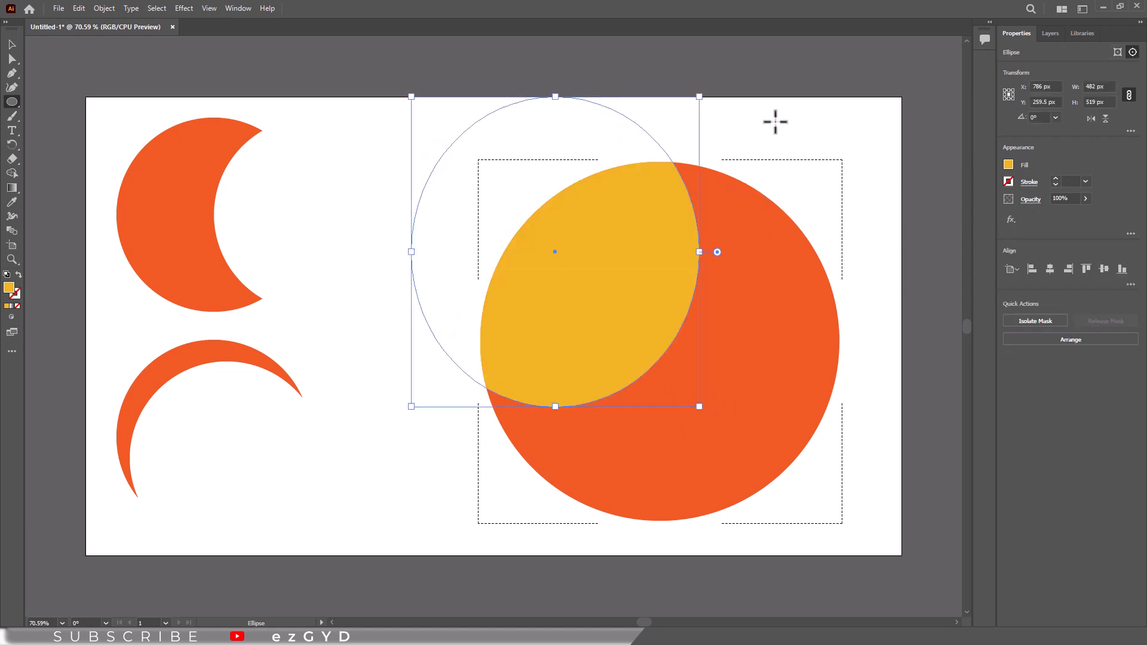
drag(776, 483, 671, 397)
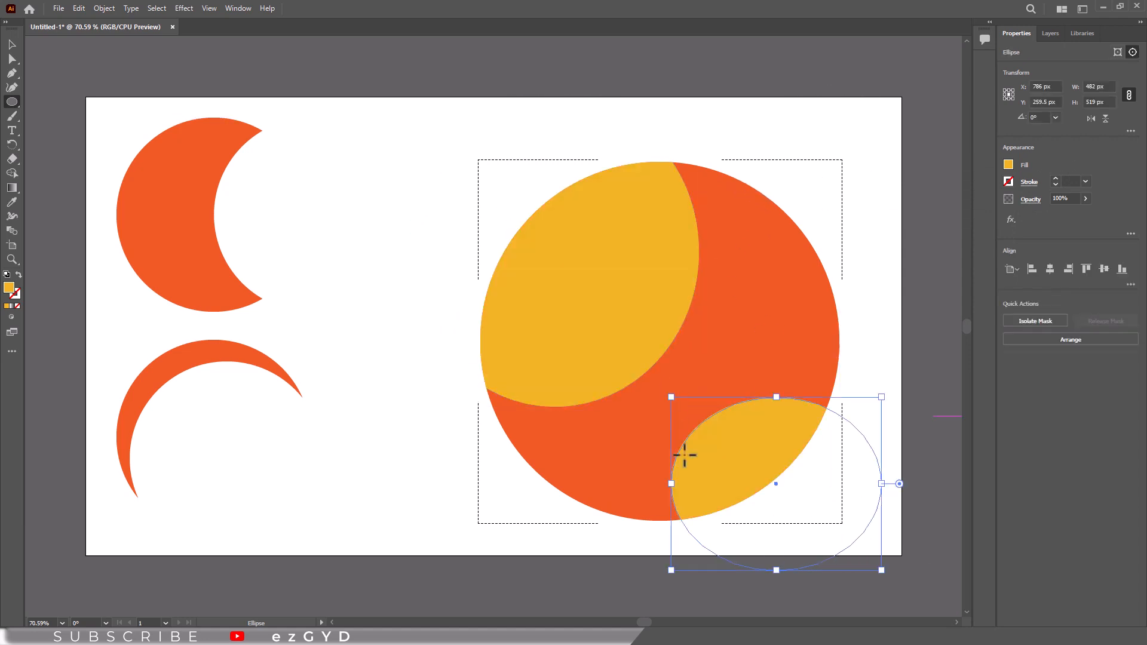
- Give the lower-right ellipse inside the large circle a 10 pt stroke
drag(13, 103, 65, 103)
click(1068, 177)
text(10)
key(Return)
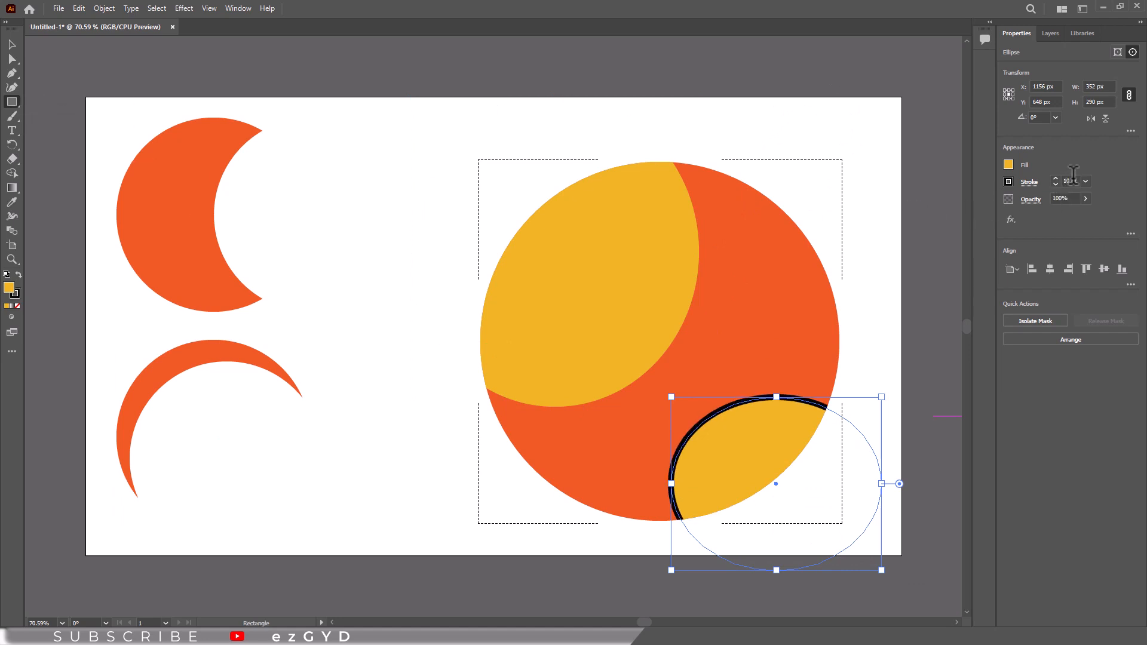
- Draw stroked rectangles over the circle's upper-right and lower-left parts, the latter about 362 × 249 px, and return to Draw Normal mode
mouse_move(902, 56)
mouse_down()
mouse_move(743, 335)
mouse_move(708, 361)
mouse_up()
mouse_move(409, 412)
mouse_down()
mouse_move(622, 543)
mouse_move(626, 561)
mouse_up()
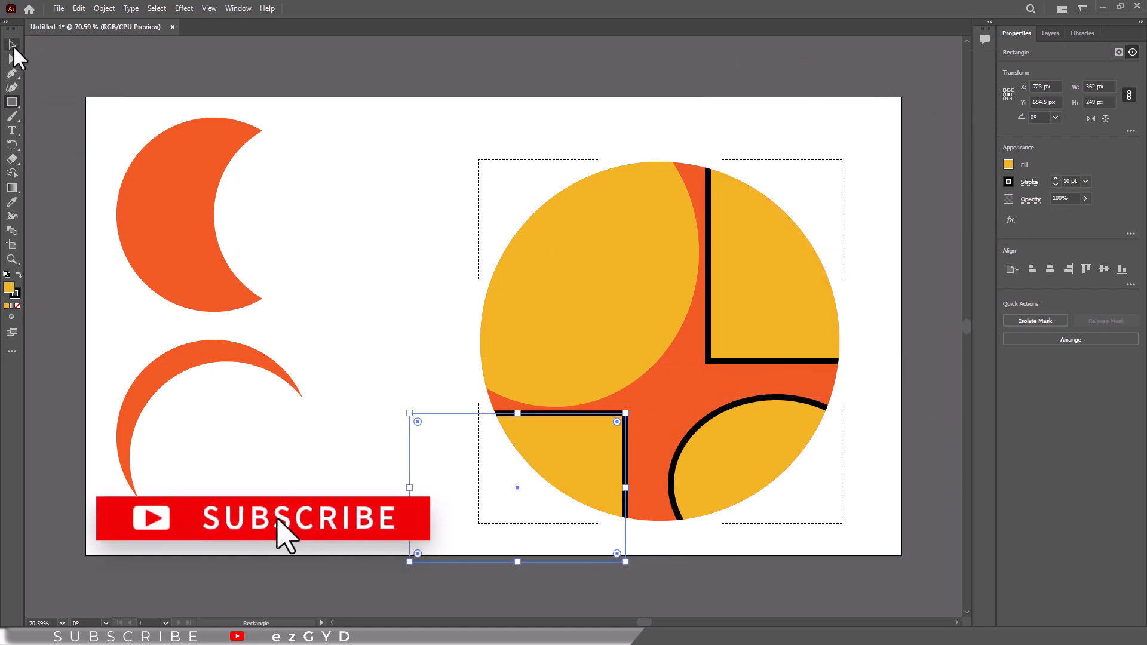
click(12, 45)
click(112, 85)
click(12, 317)
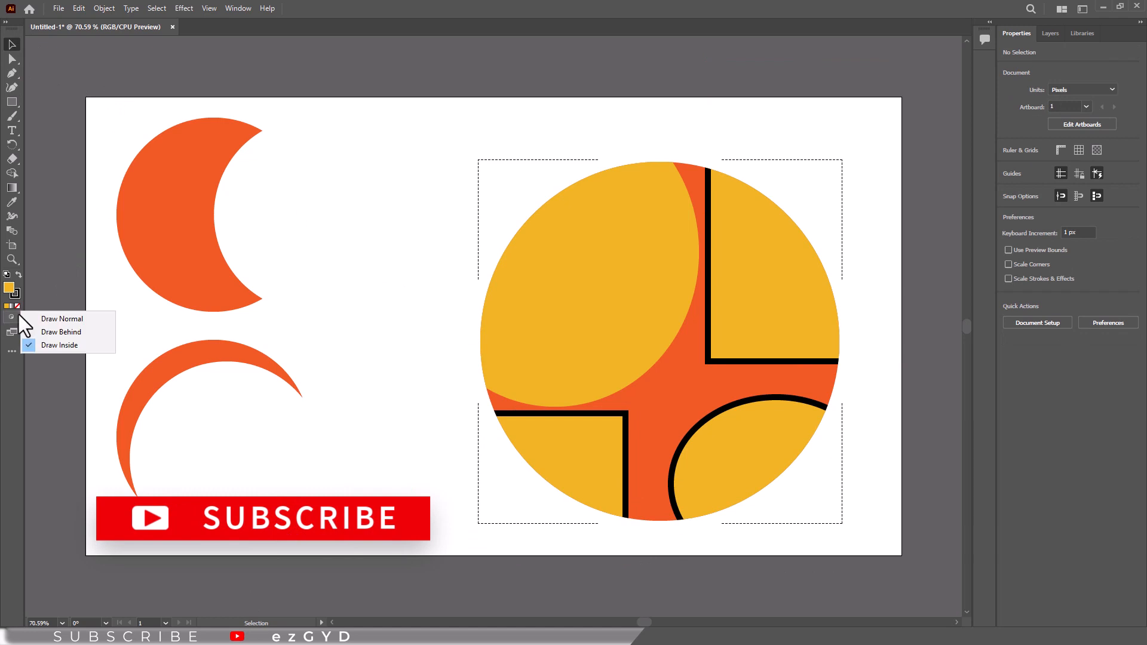
click(42, 318)
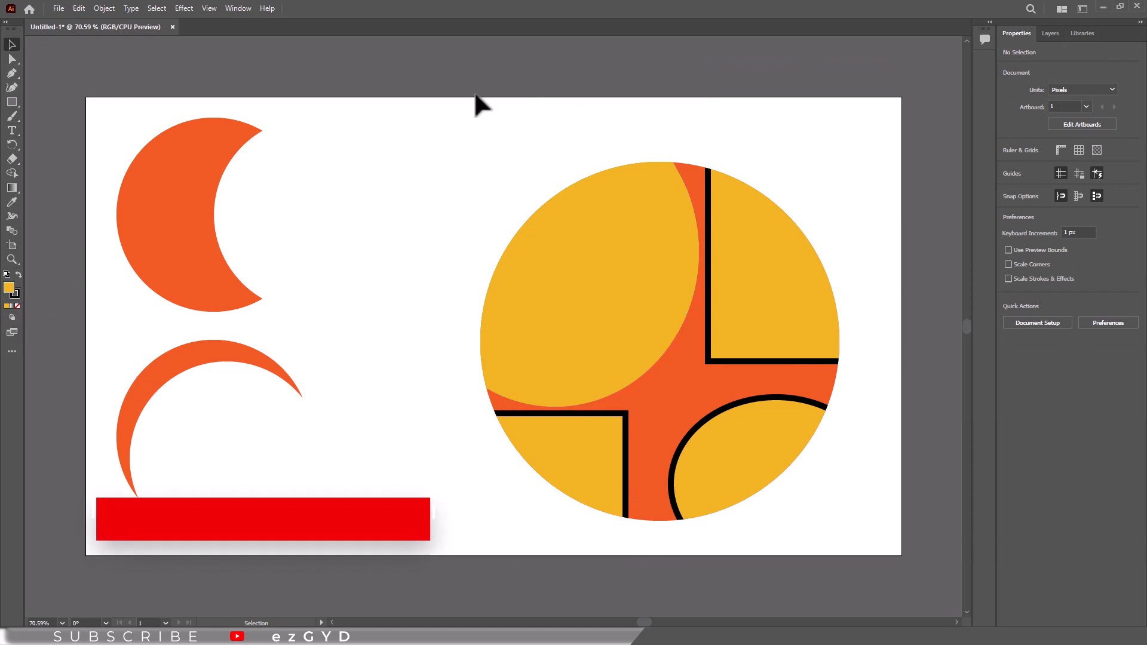
- Move the large circle with its clipped shapes slightly left and up, keeping it within the artboard
drag(563, 303, 522, 231)
click(360, 490)
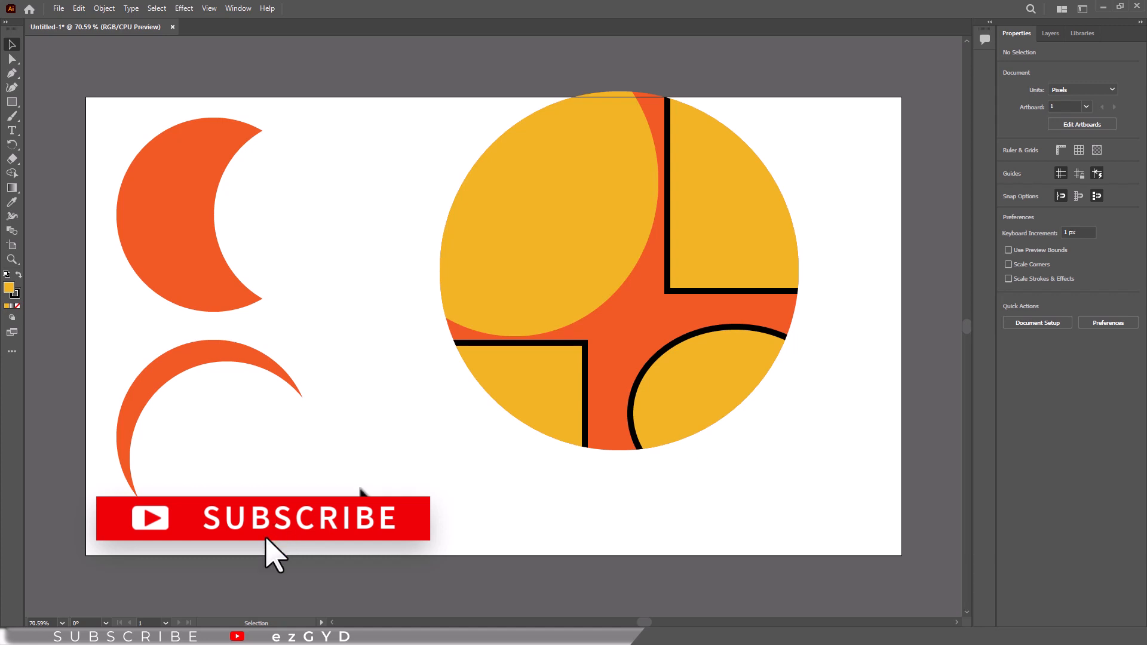
drag(649, 406, 649, 432)
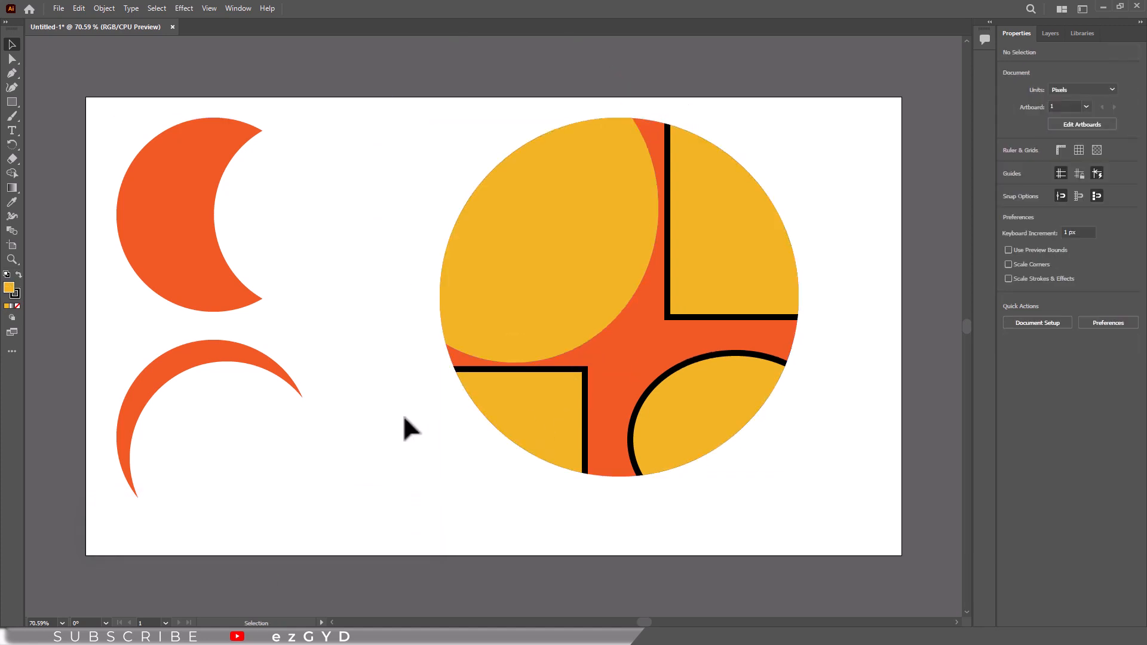